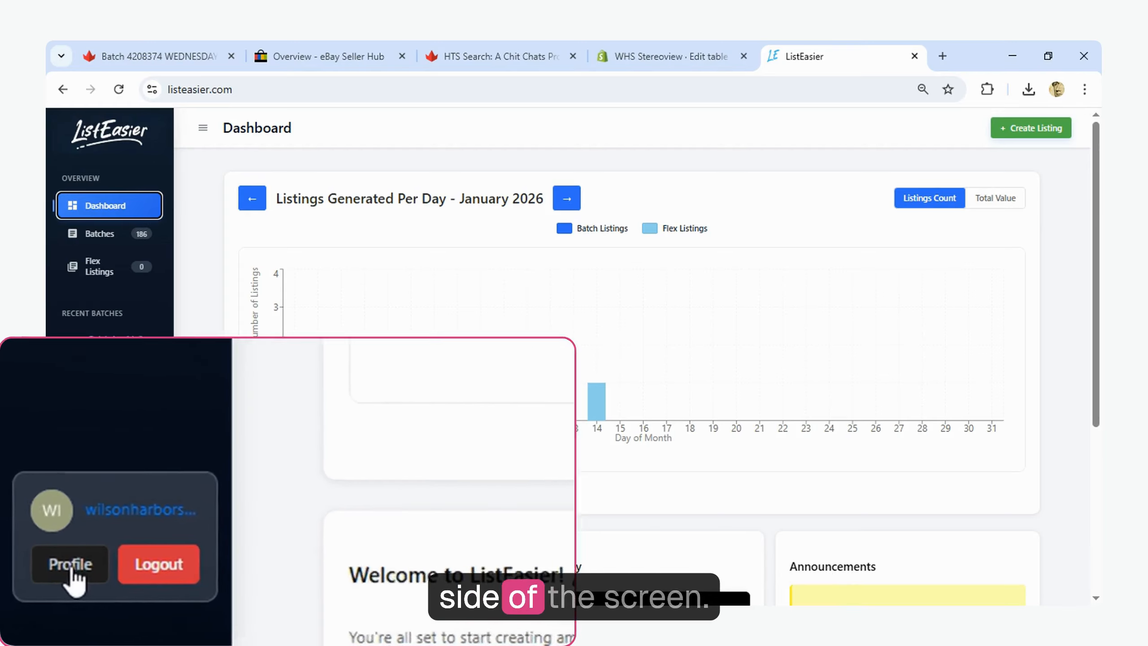
Open the profile settings and view the saved shipping locations.
click(85, 561)
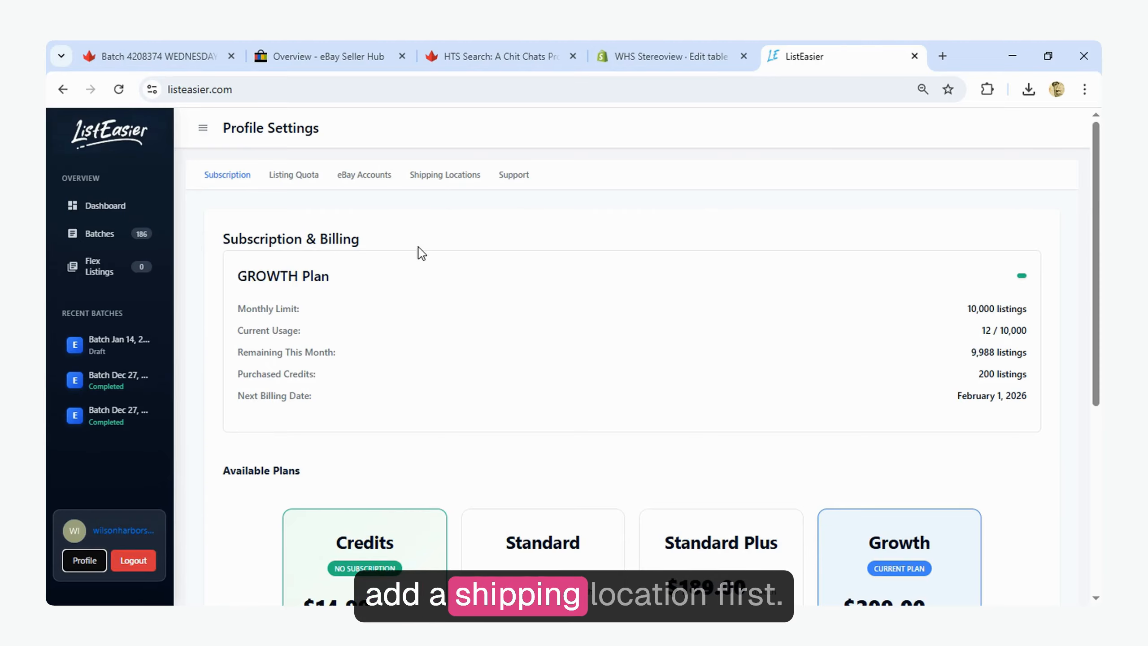
click(452, 181)
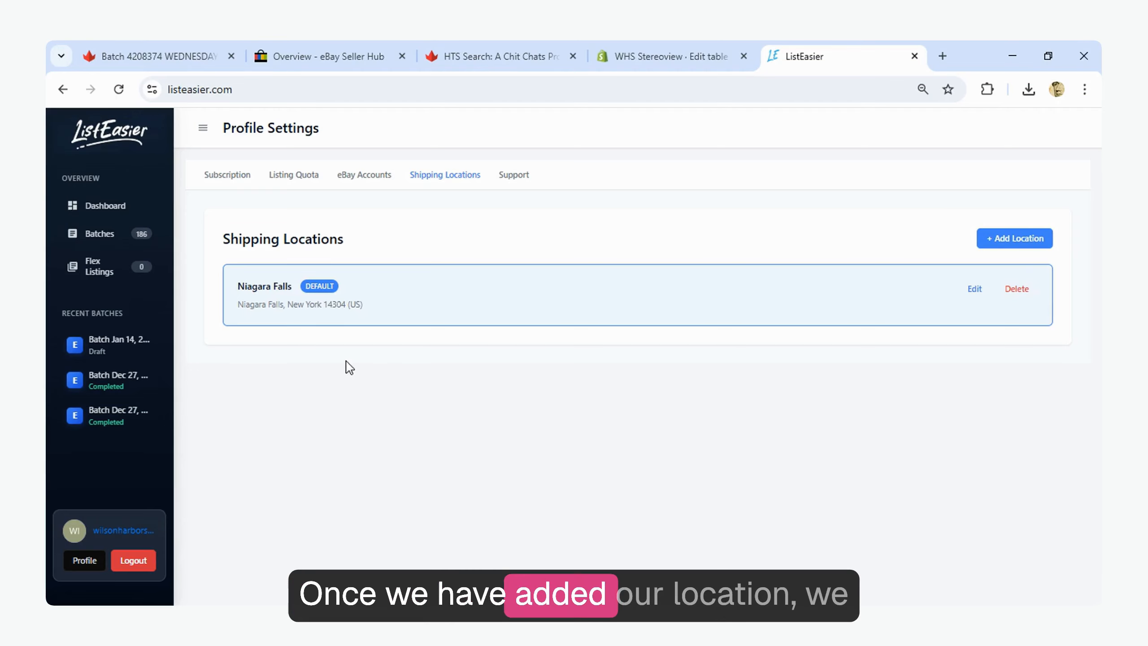
Connect the eBay account for the United States (USD) marketplace and open the list of connected eBay accounts.
click(366, 176)
scroll(954, 413, down, 3)
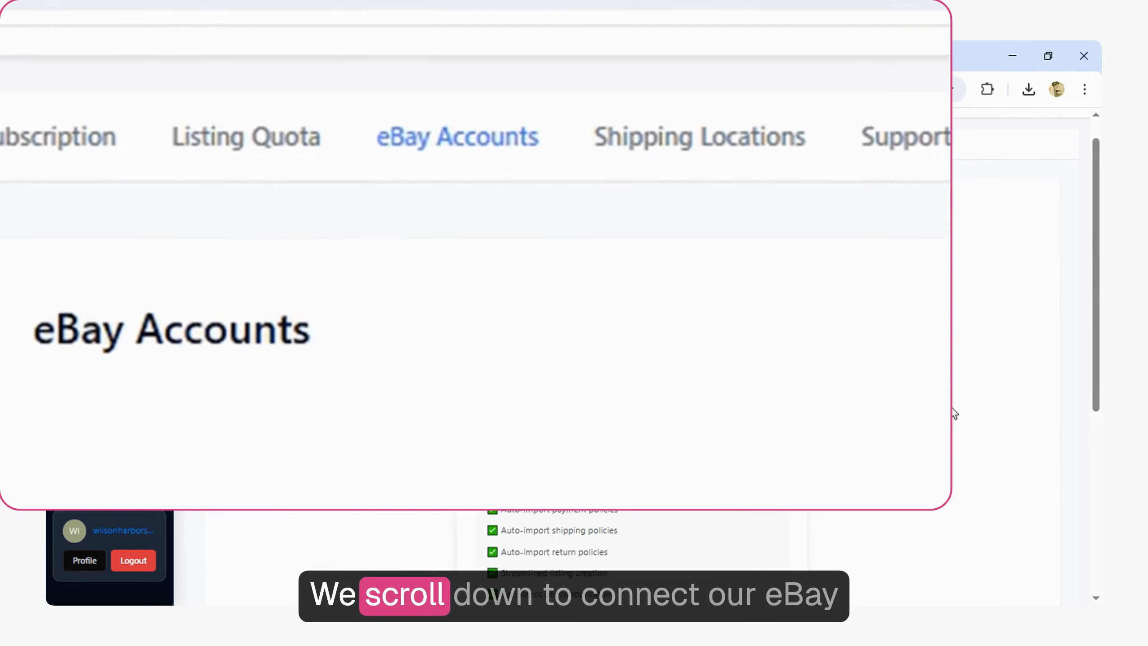
scroll(914, 433, down, 1)
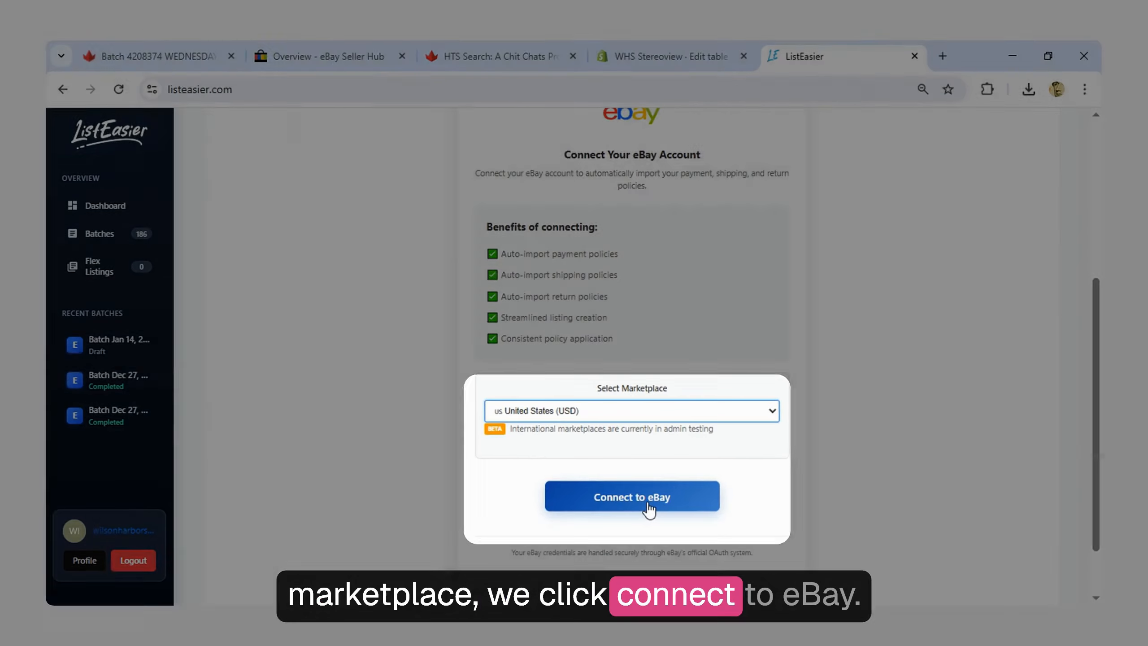
click(648, 507)
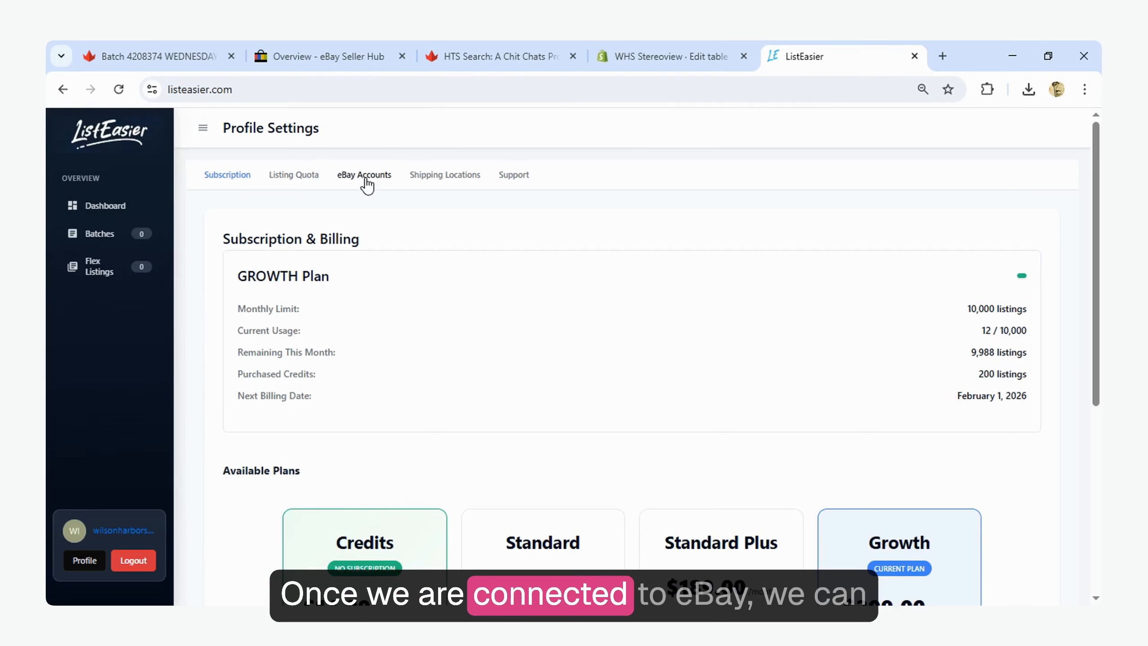
click(367, 185)
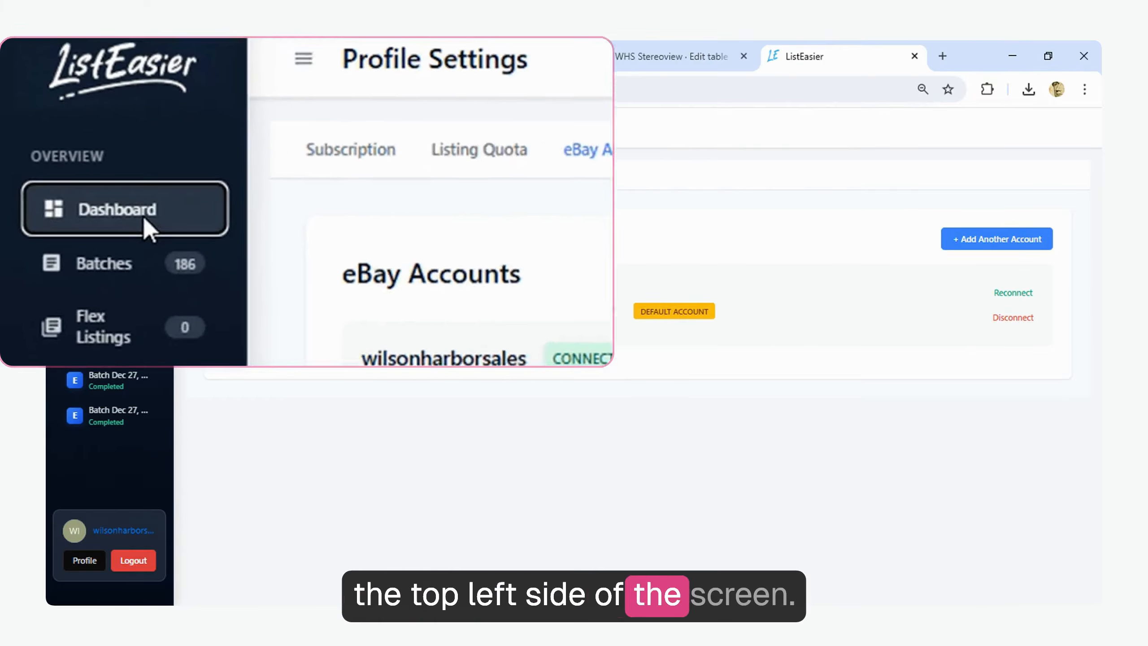
Return to the dashboard and start creating listings with ListFlex.
click(119, 208)
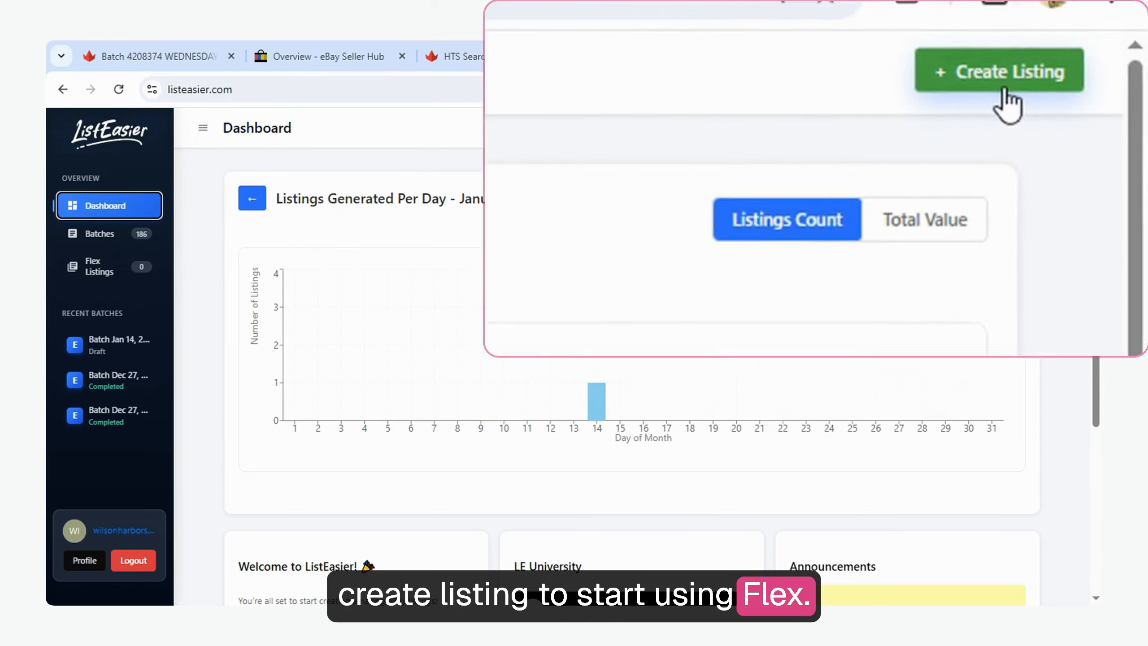
click(1034, 136)
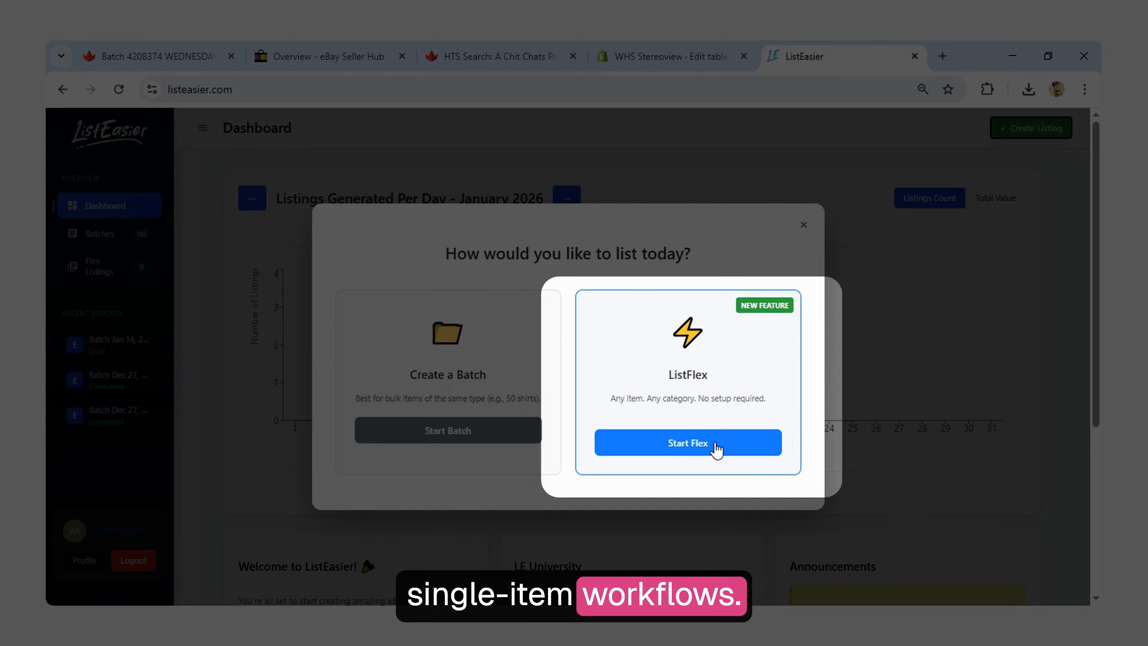
click(716, 446)
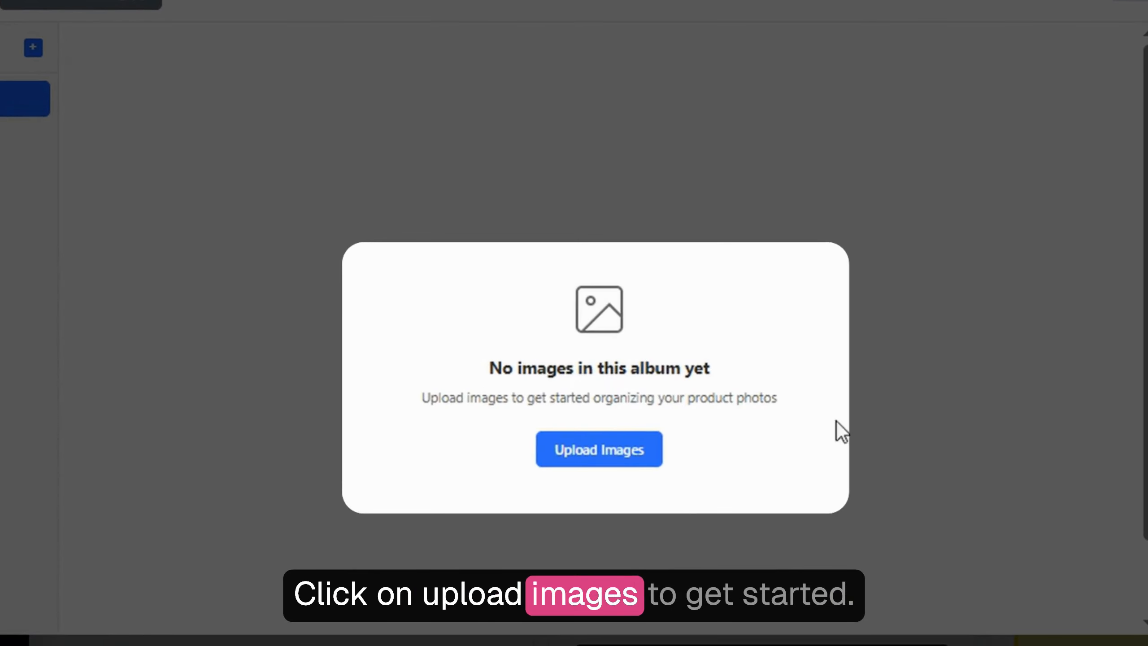
Upload all product photos from the Camera Roll folder to the image album.
click(605, 456)
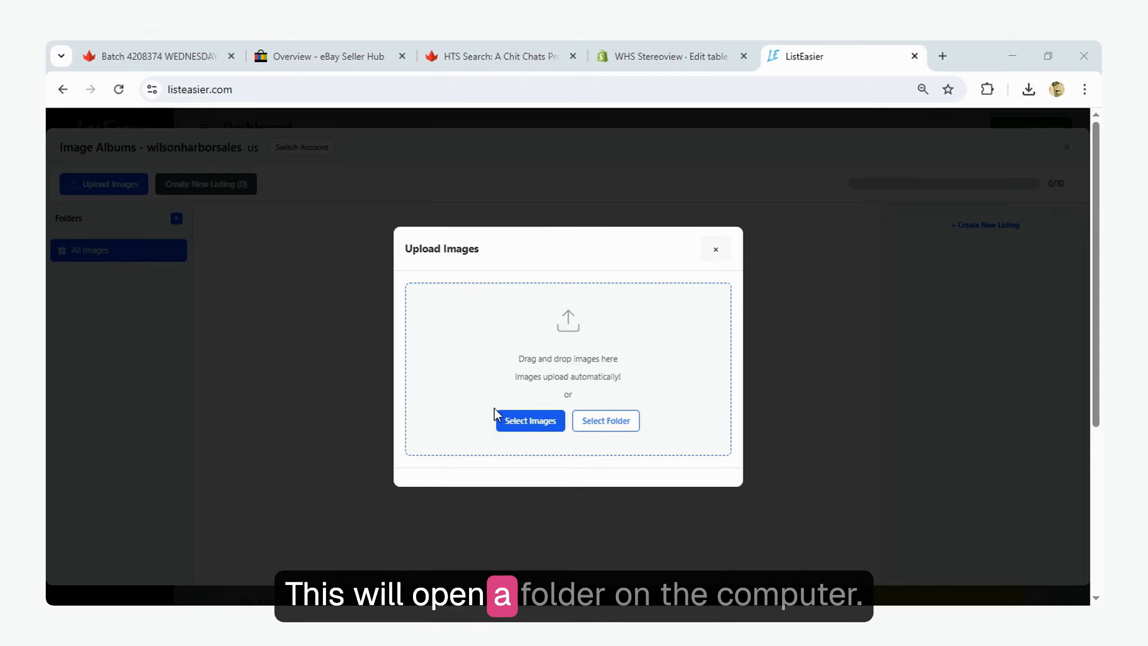
click(498, 412)
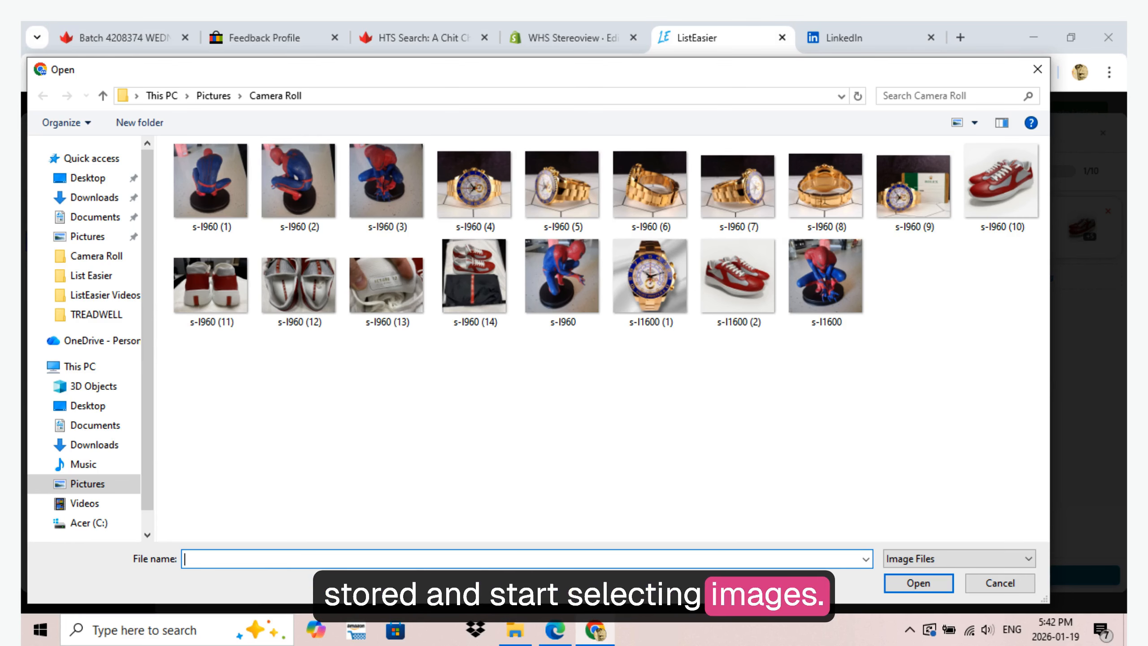
key(ctrl+a)
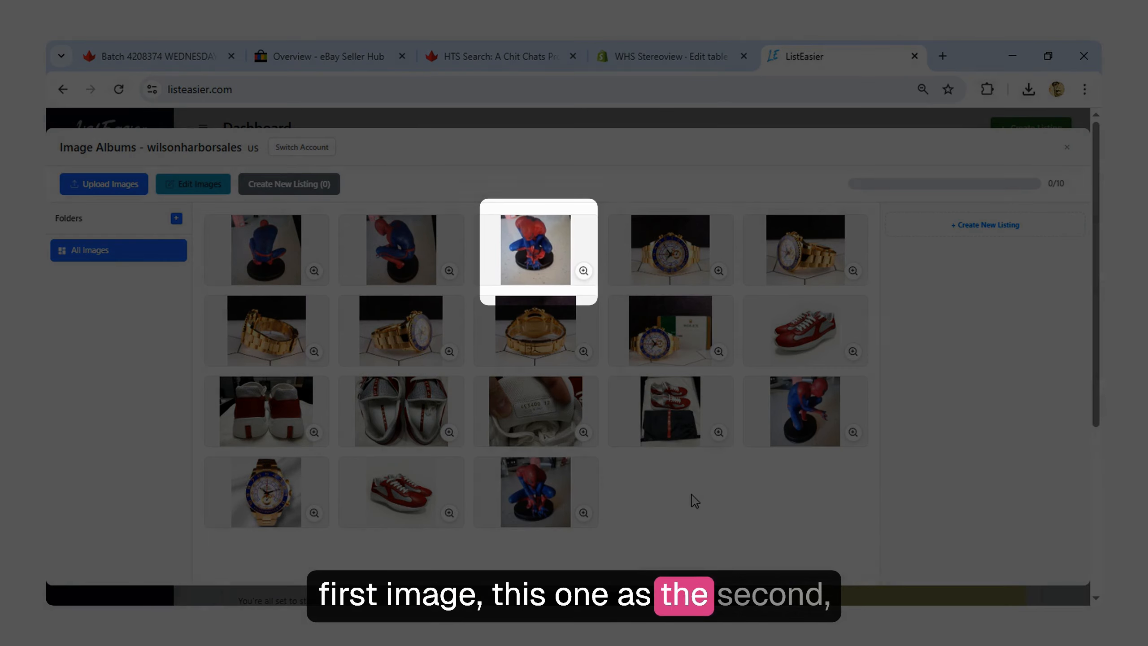
Create a listing from the five Spider-Man figure photos, starting with the front view and ending with the back view.
click(528, 491)
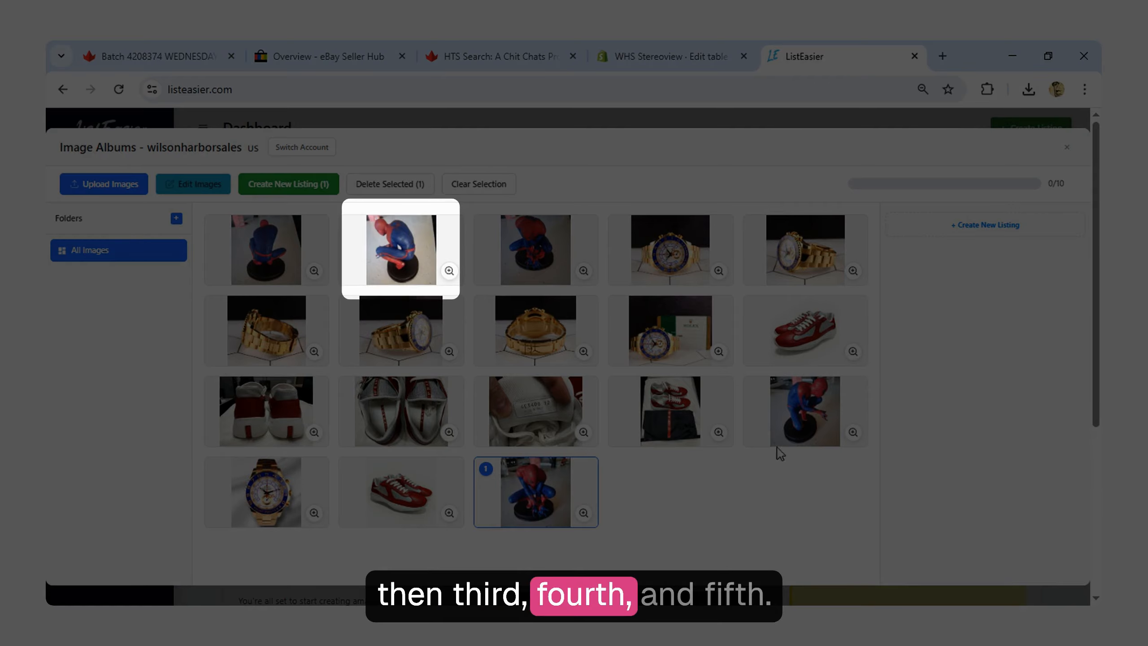
click(812, 420)
click(533, 248)
click(400, 249)
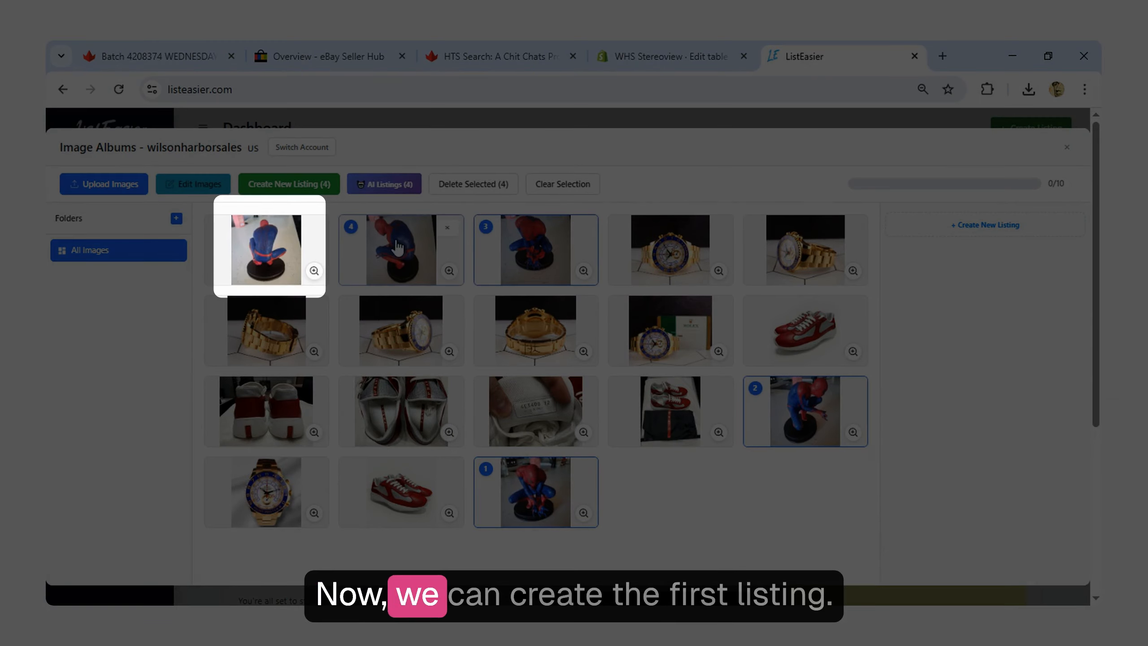
click(271, 246)
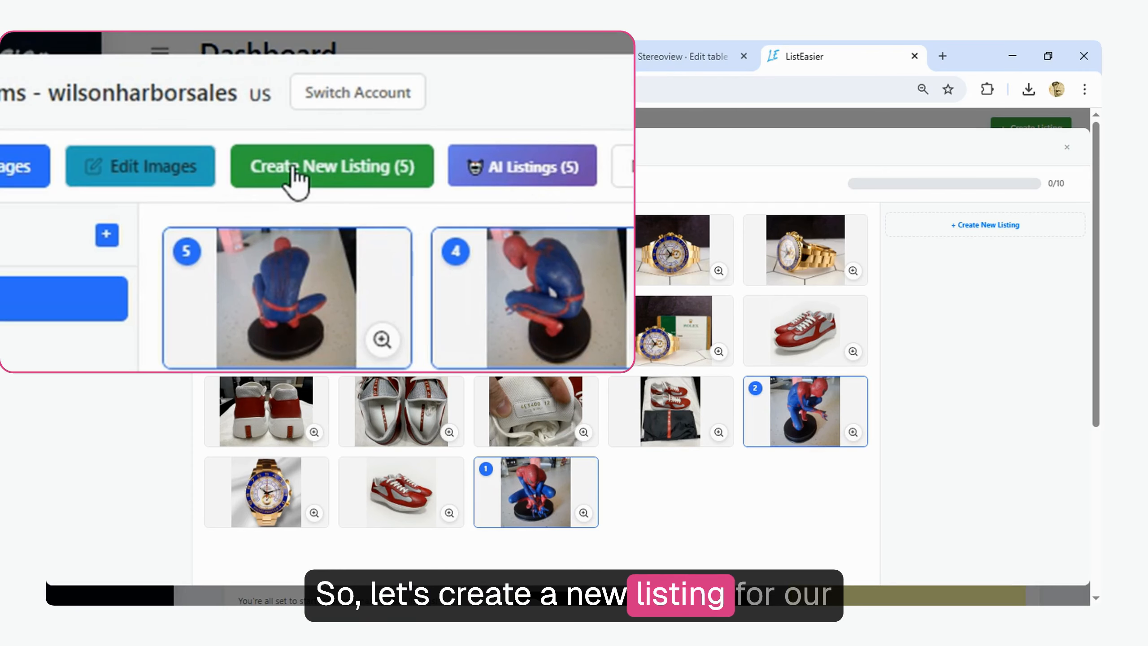
click(269, 186)
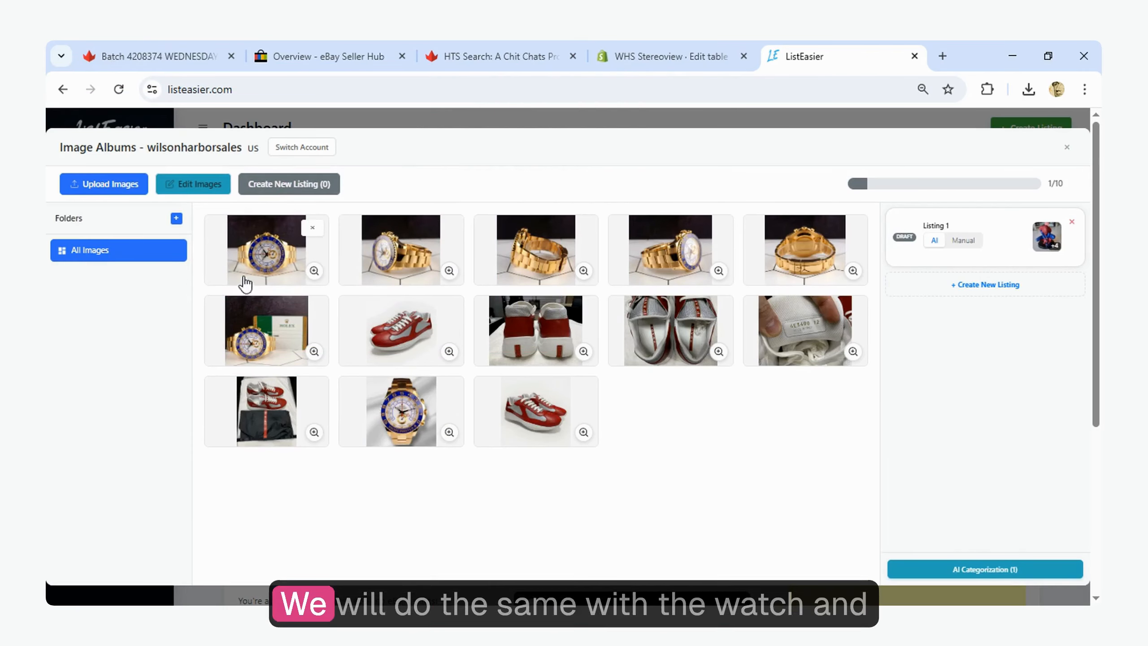
Create a second listing from the seven gold watch photos, with the front view as the first image.
click(250, 256)
click(534, 254)
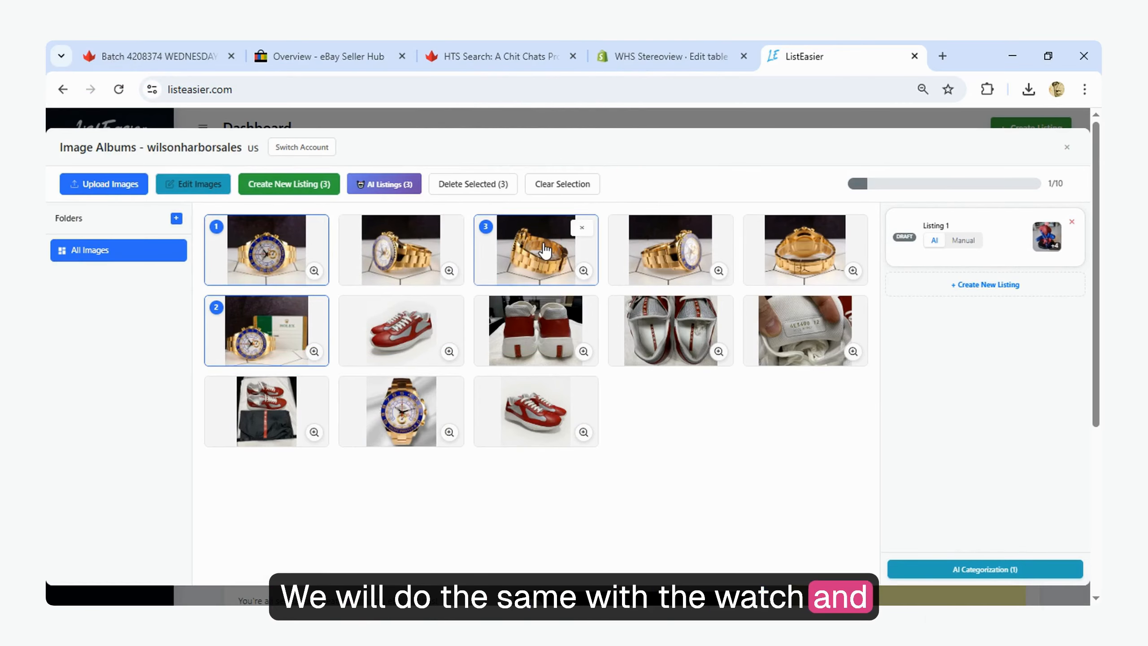
click(401, 250)
click(671, 250)
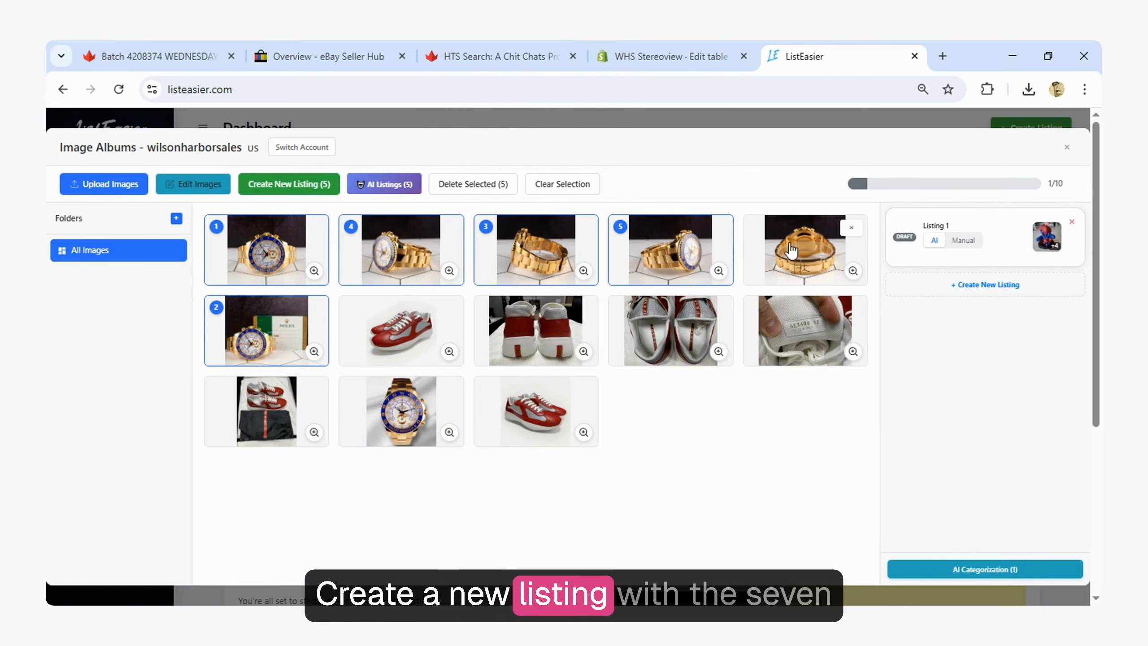
click(286, 189)
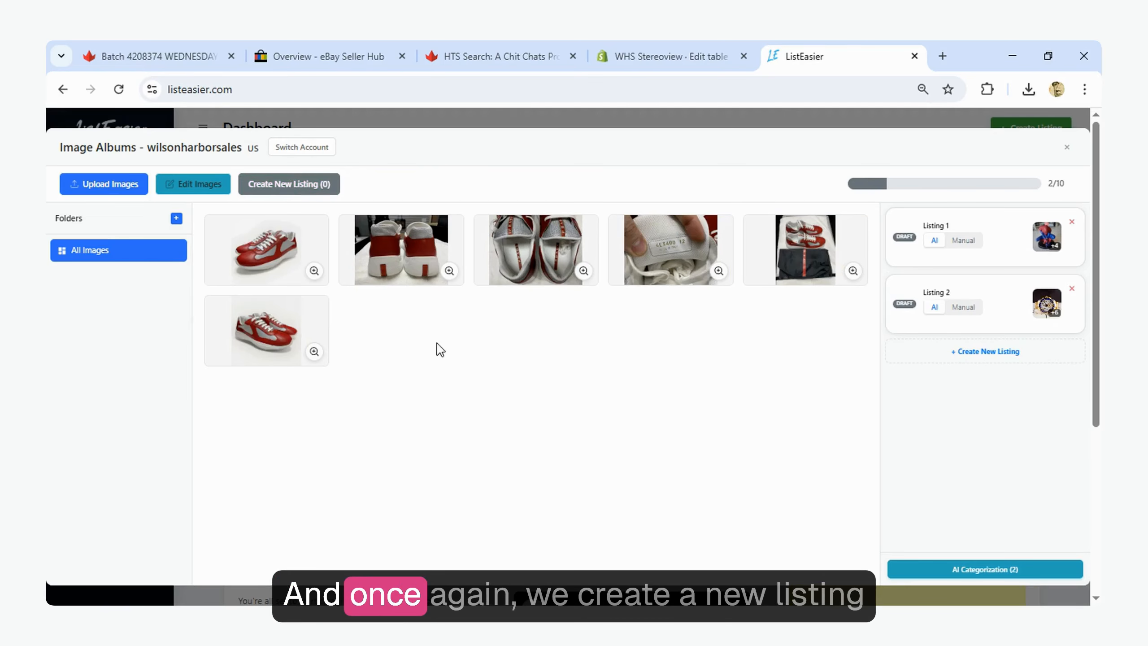
Create a third listing from the six red and silver shoe photos, with a side view as the first image.
click(383, 262)
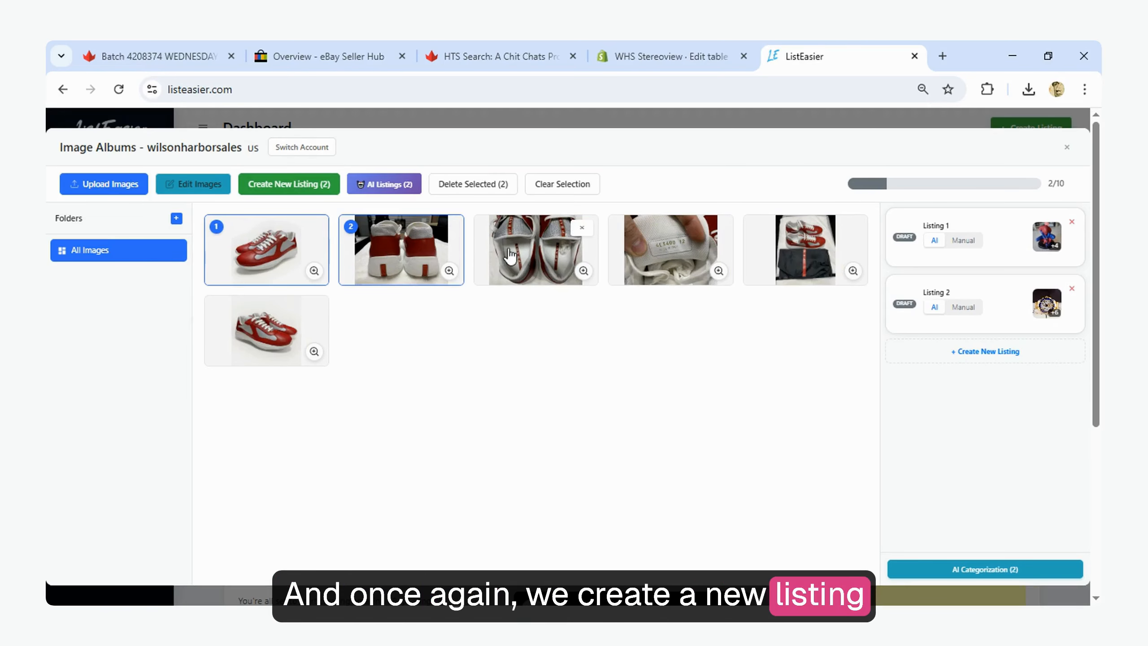
click(536, 253)
click(261, 332)
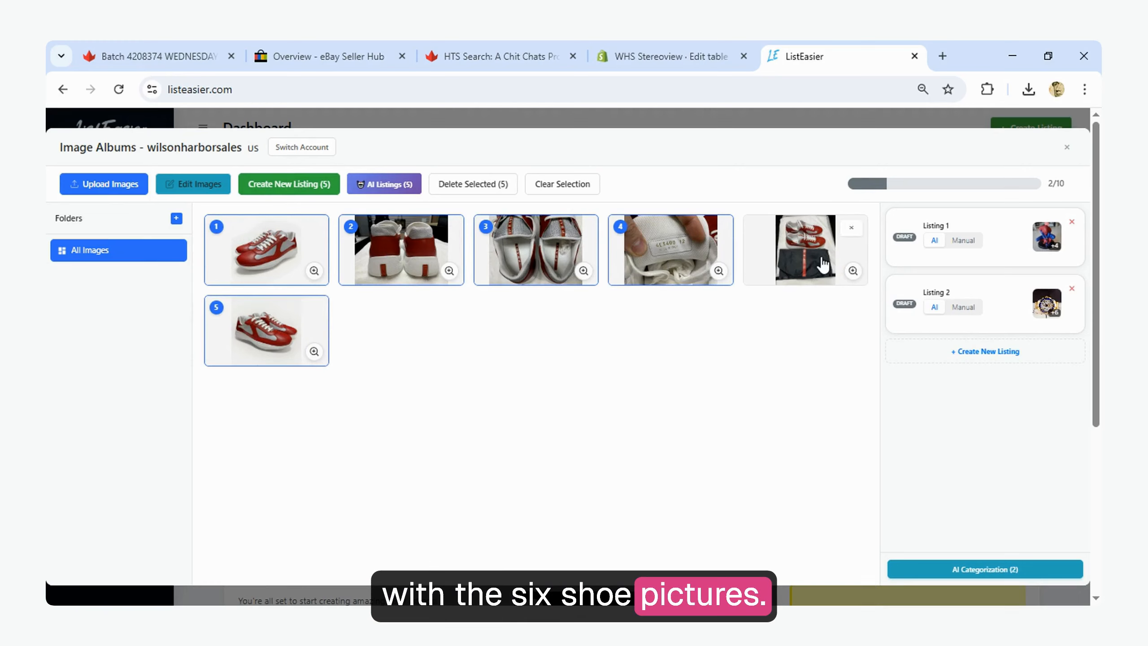
click(300, 181)
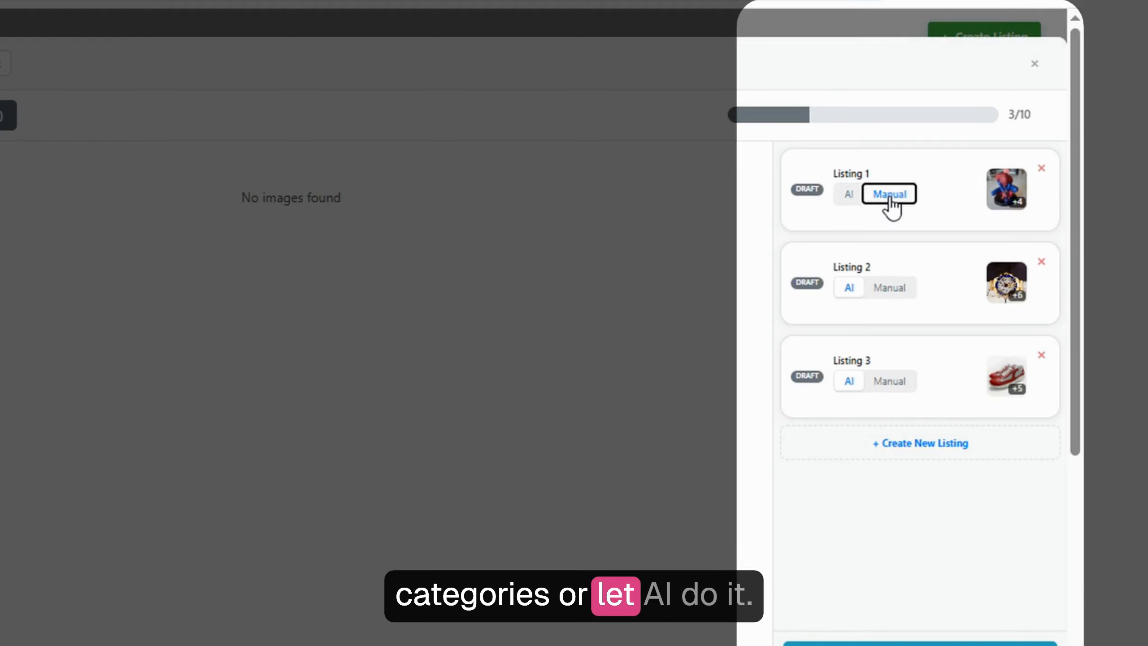
Switch the category selection of Listings 1, 2 and 3 to Manual.
click(848, 195)
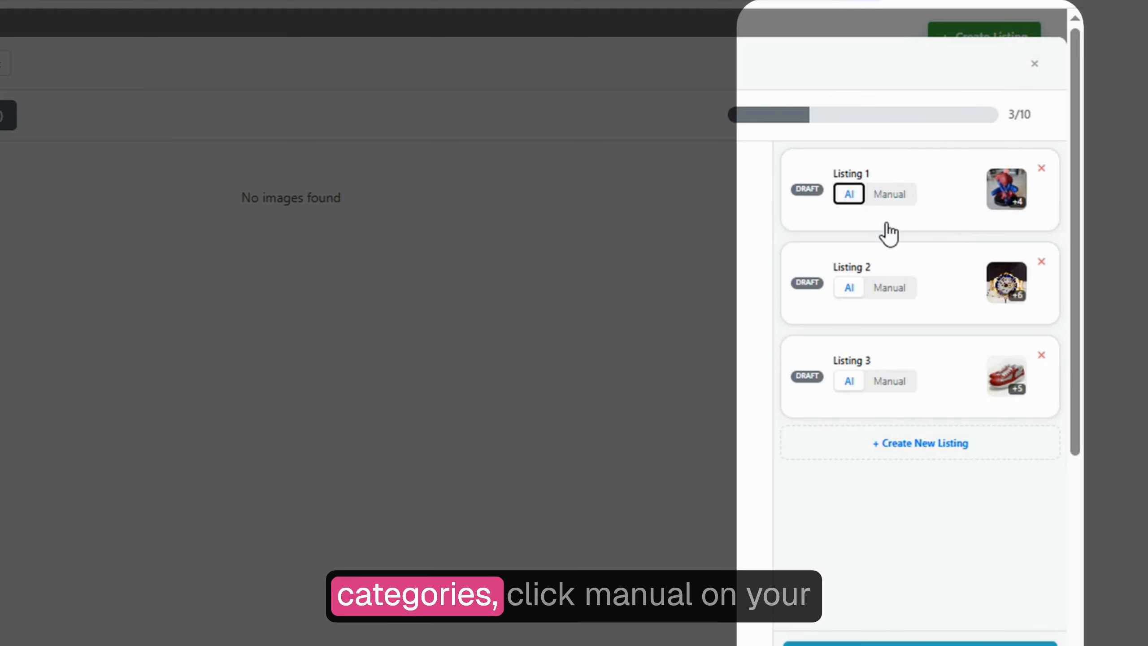
click(896, 203)
click(900, 294)
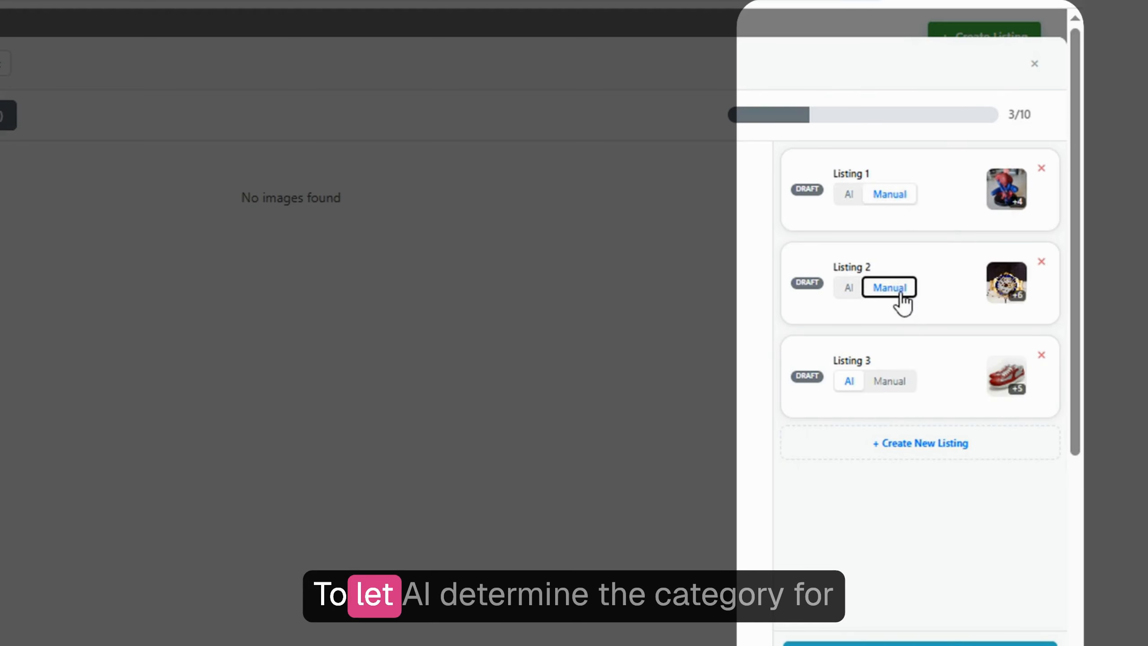
click(896, 382)
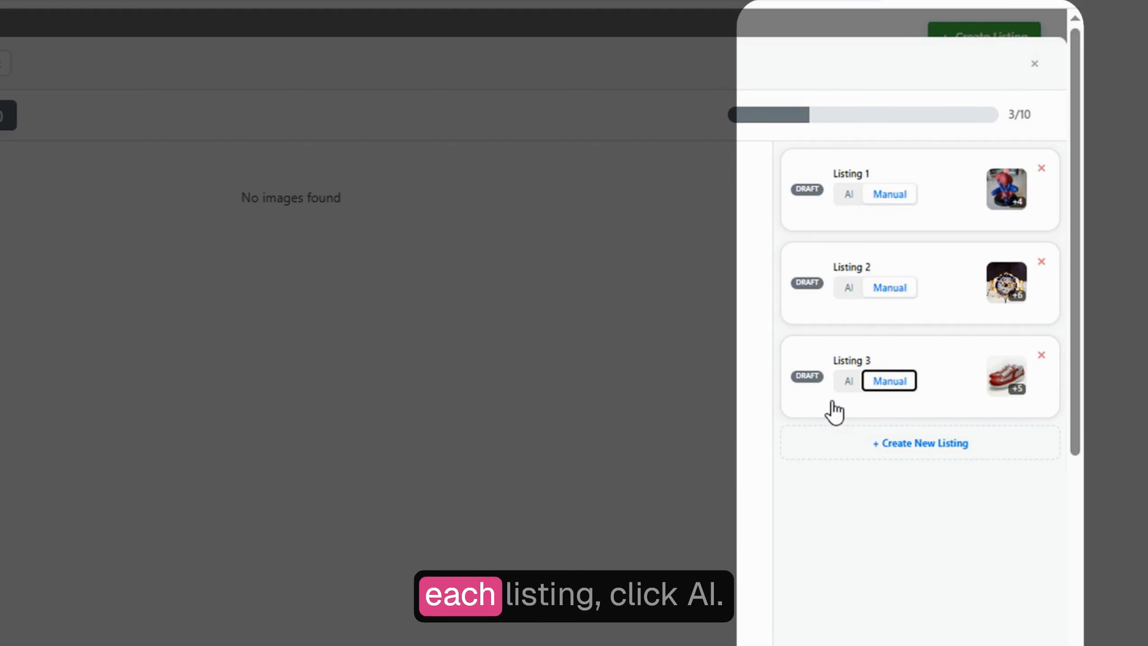
Set the category selection of all three listings to AI and run AI categorization.
click(847, 382)
click(849, 287)
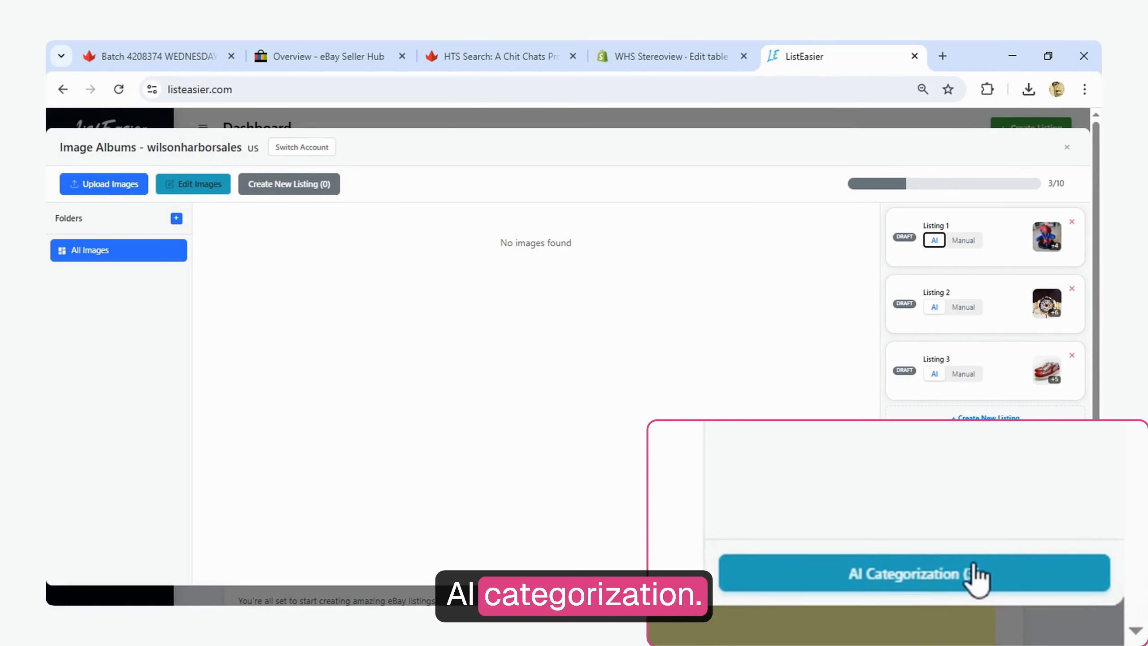
click(1014, 570)
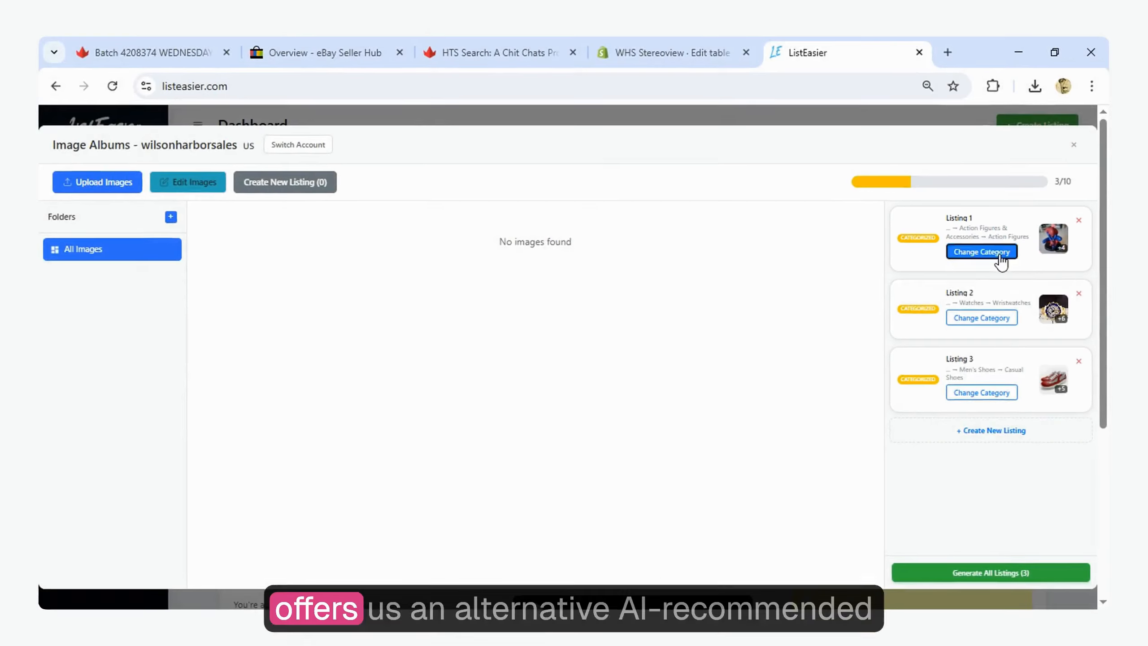
Choose the AI-recommended category Toys & Hobbies → Action Figures & Accessories → Action Figures for Listing 1.
click(984, 265)
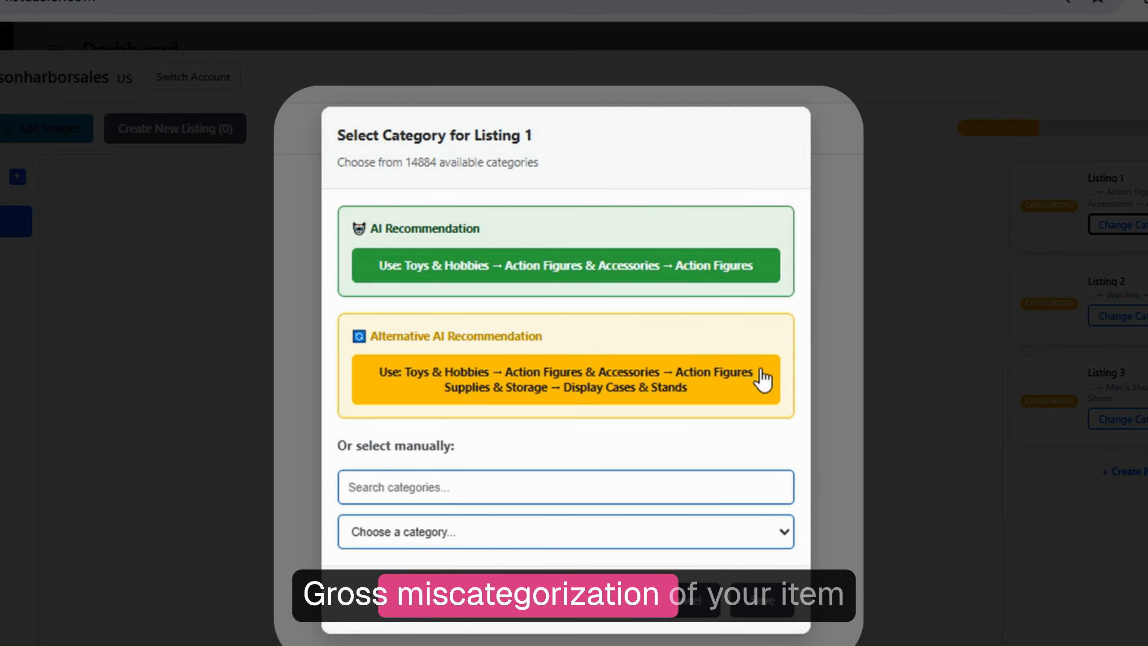
click(670, 487)
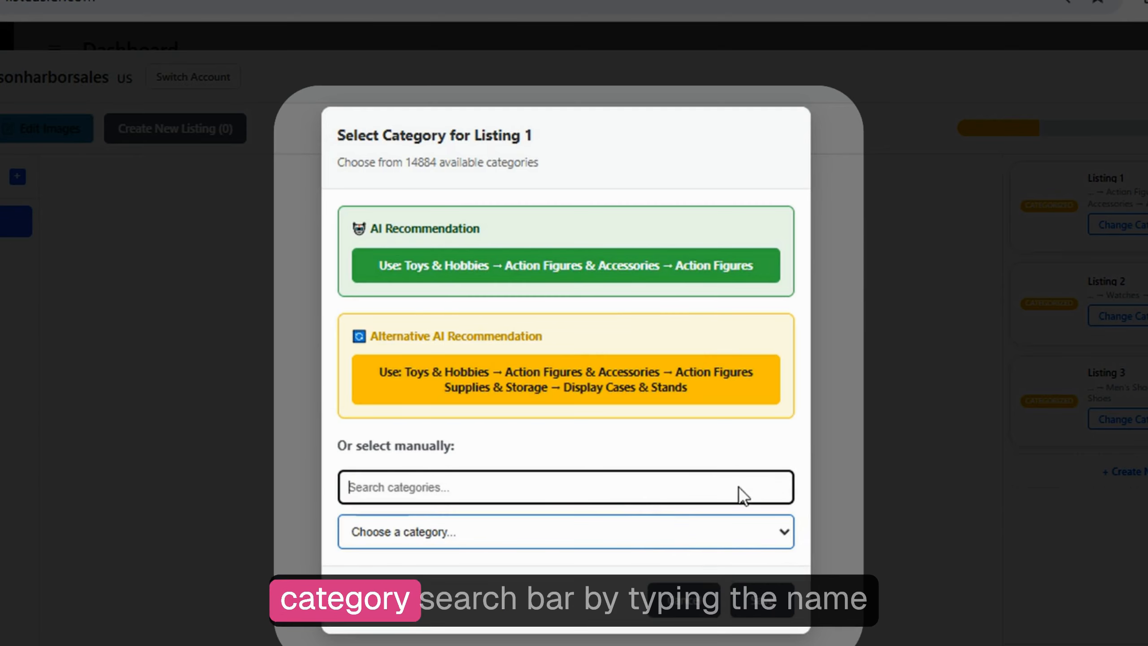
click(656, 505)
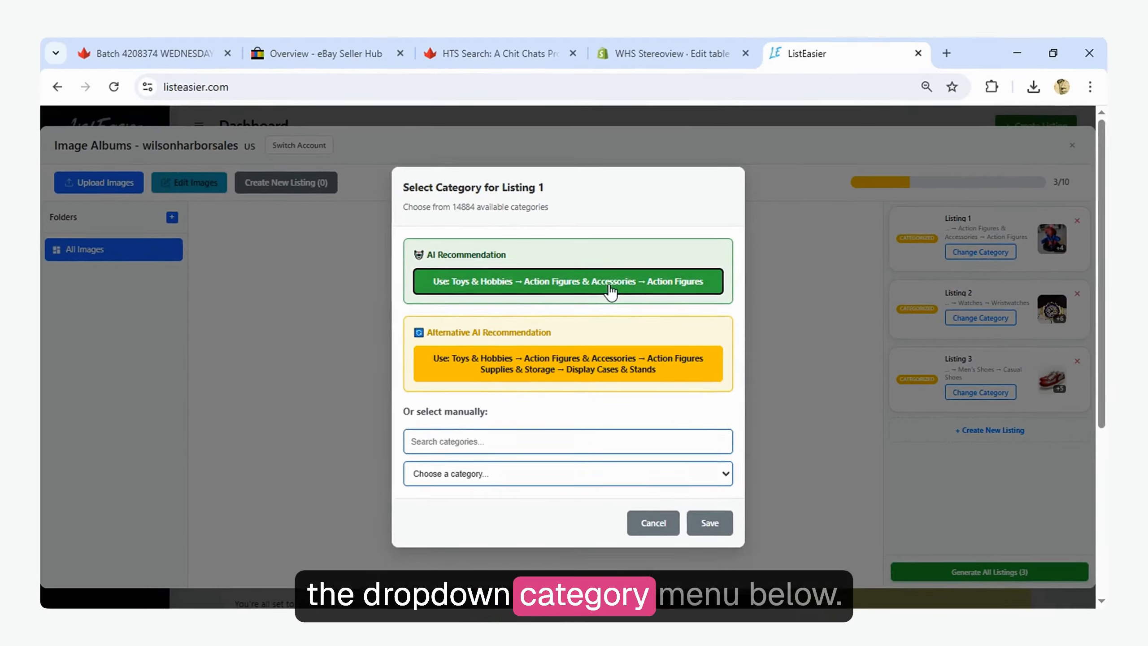
click(625, 278)
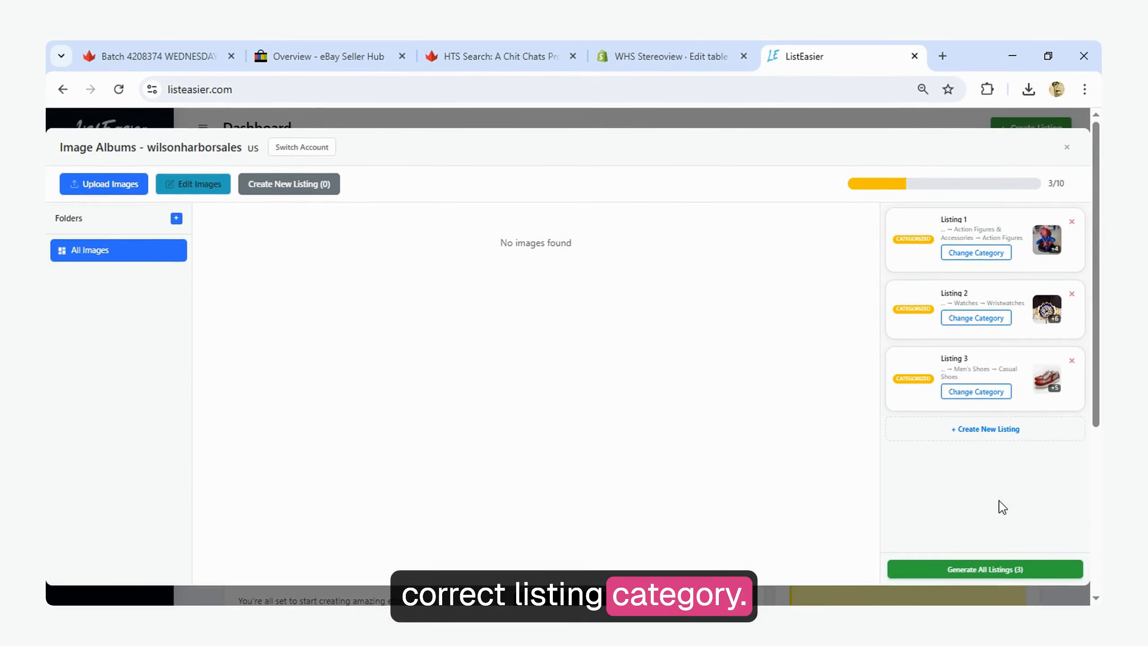
Generate all three listings and open them for review and editing.
click(1004, 571)
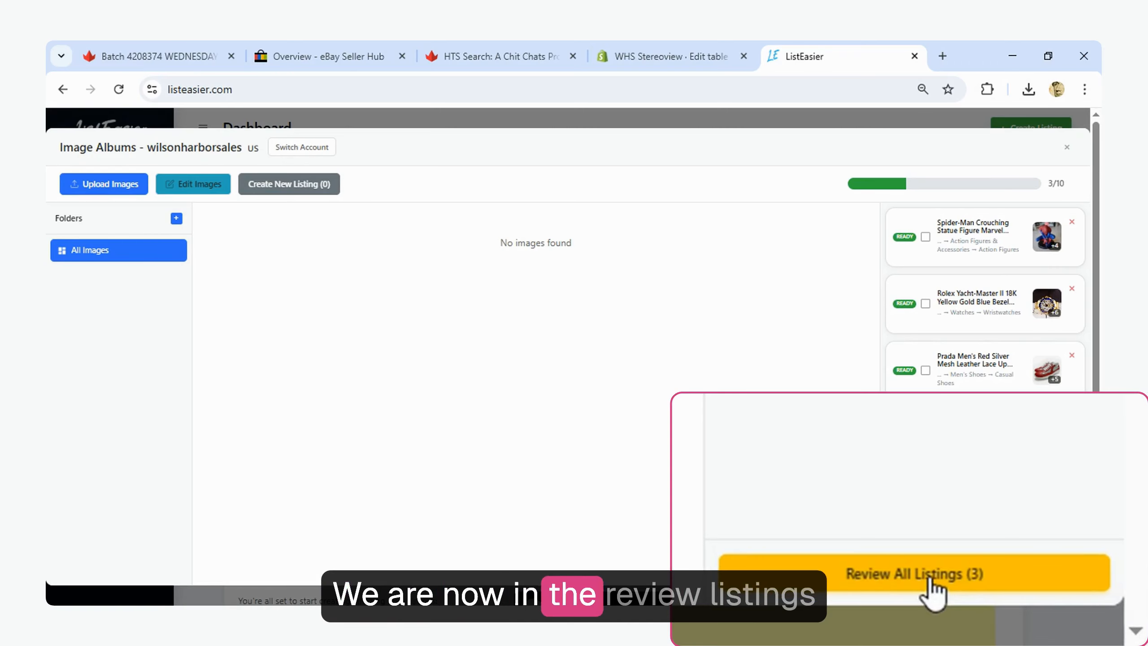
click(932, 585)
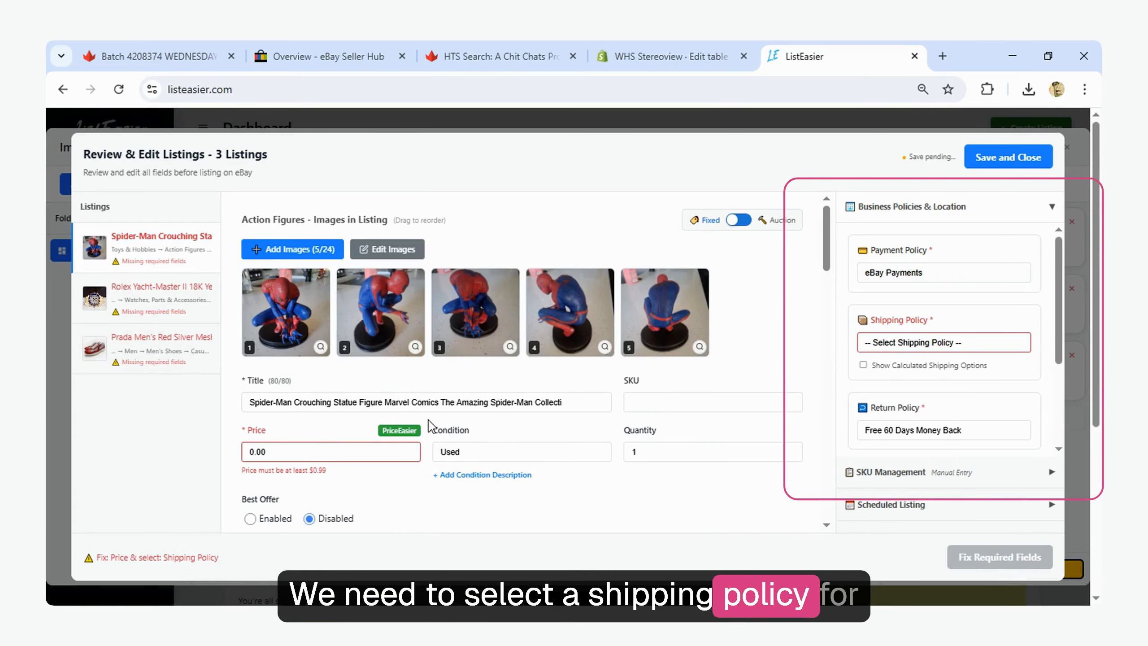
Set the shipping policy of the Spider-Man figurine listing to LISTEASIER 2.99 and check its other business policies and item location.
drag(1057, 308, 1057, 329)
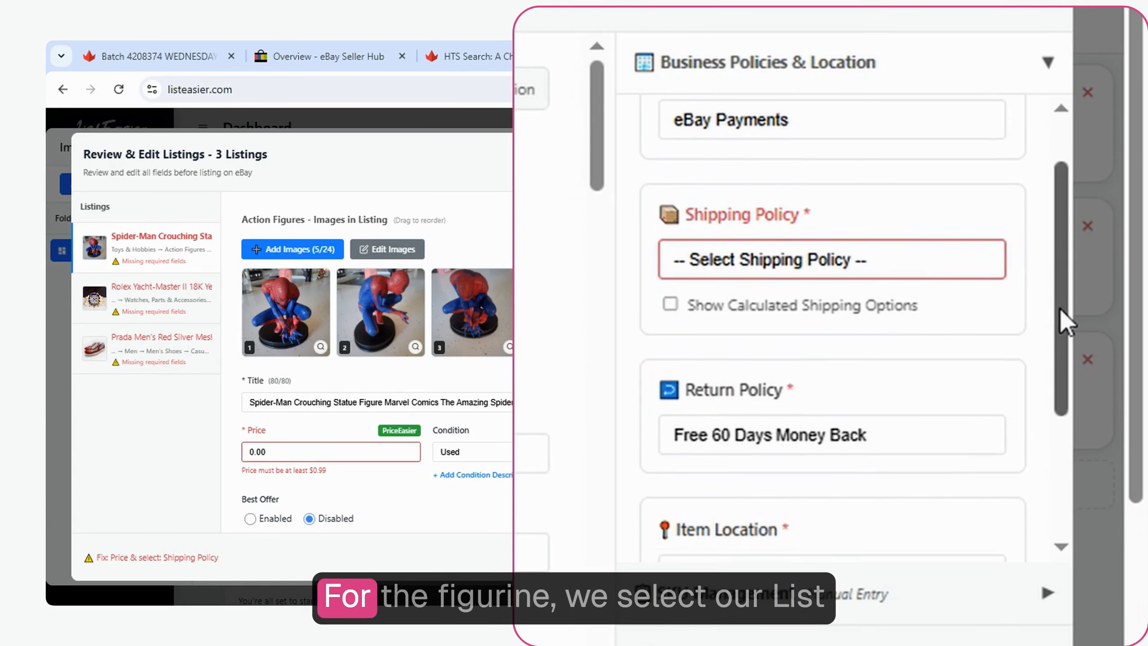
click(922, 269)
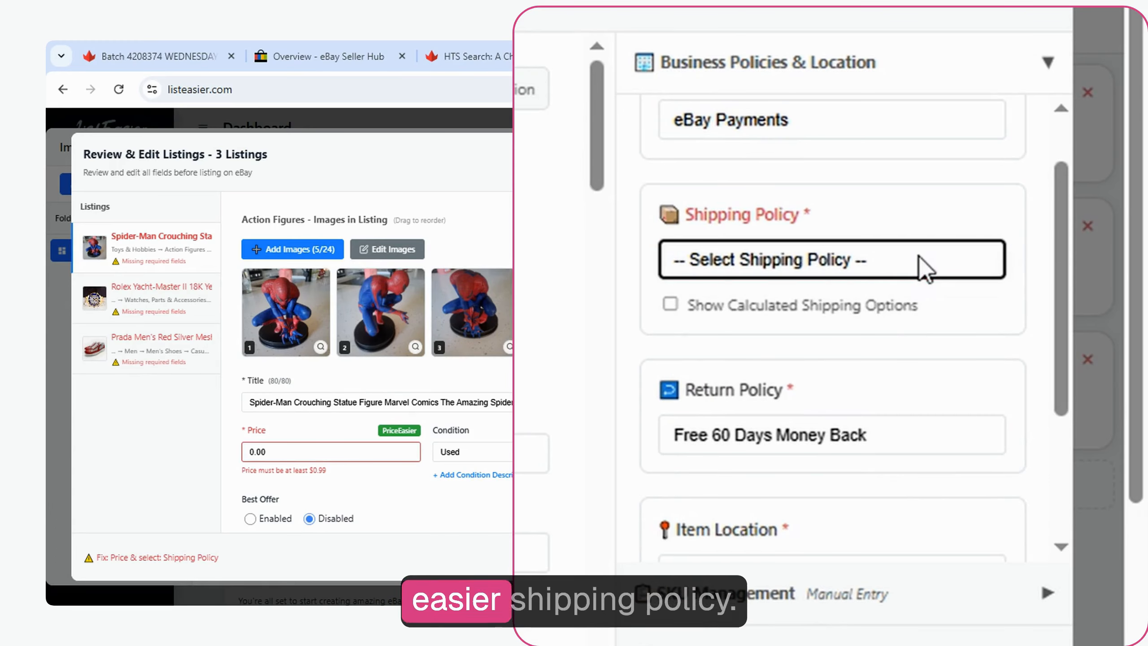
click(750, 333)
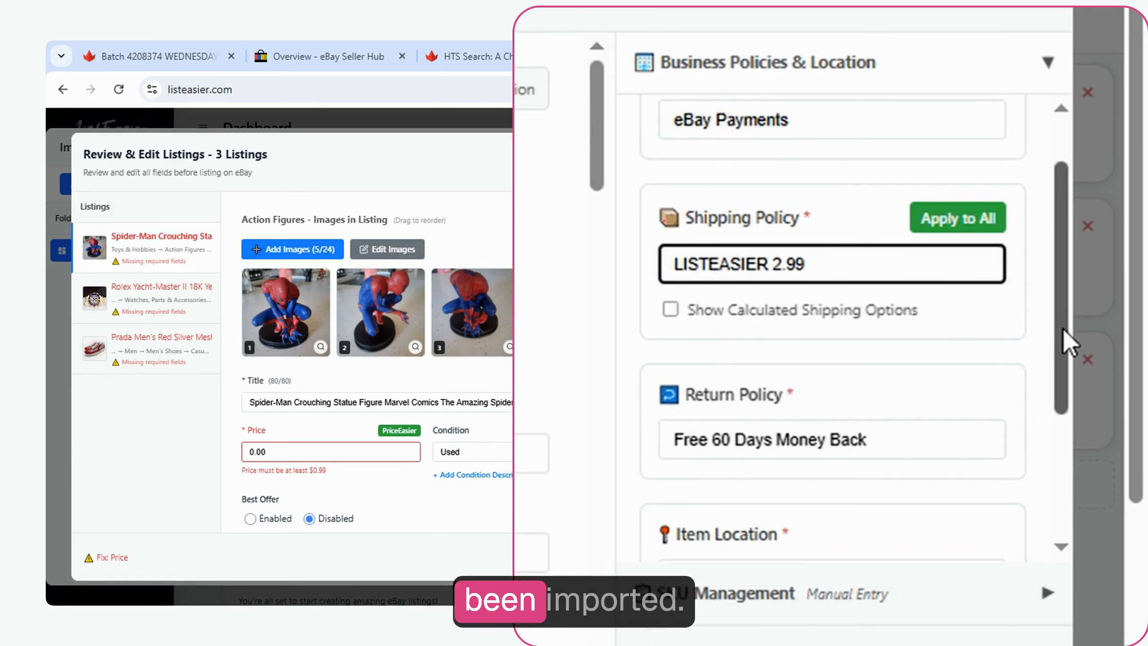
drag(1062, 326, 1065, 457)
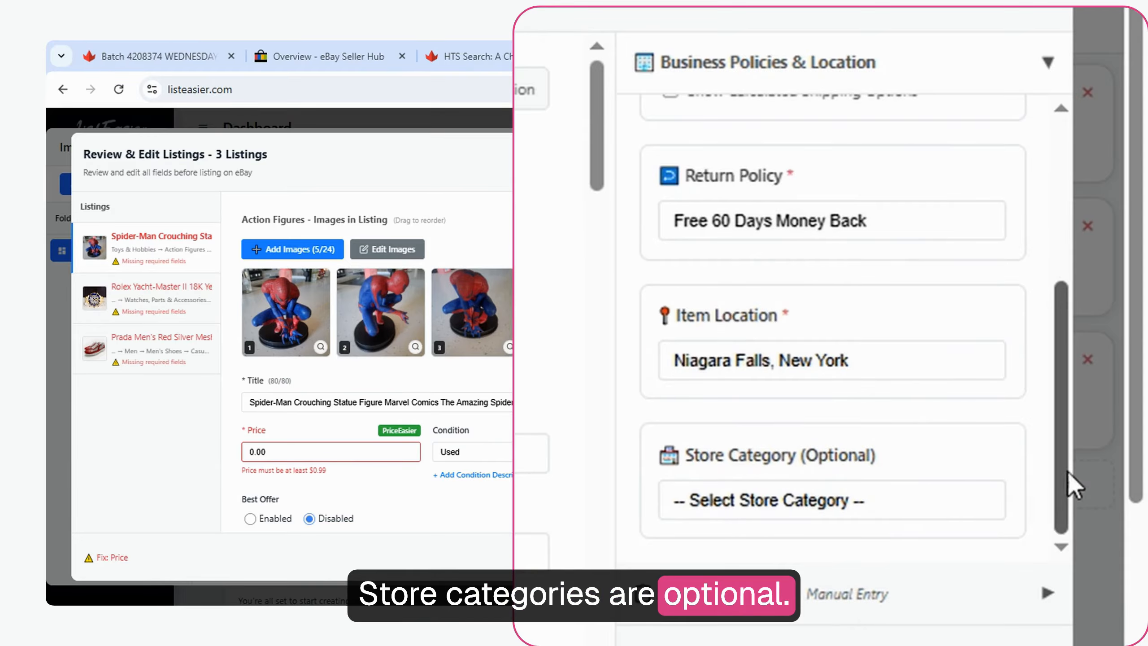
drag(1068, 471, 1058, 264)
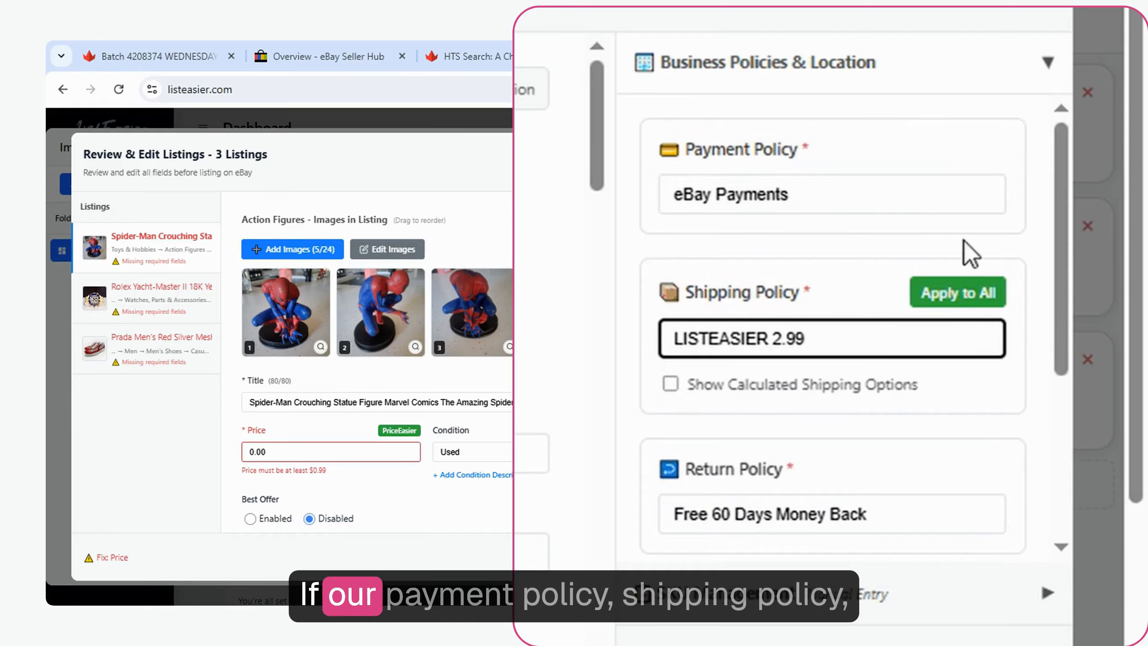
drag(1062, 307, 1061, 456)
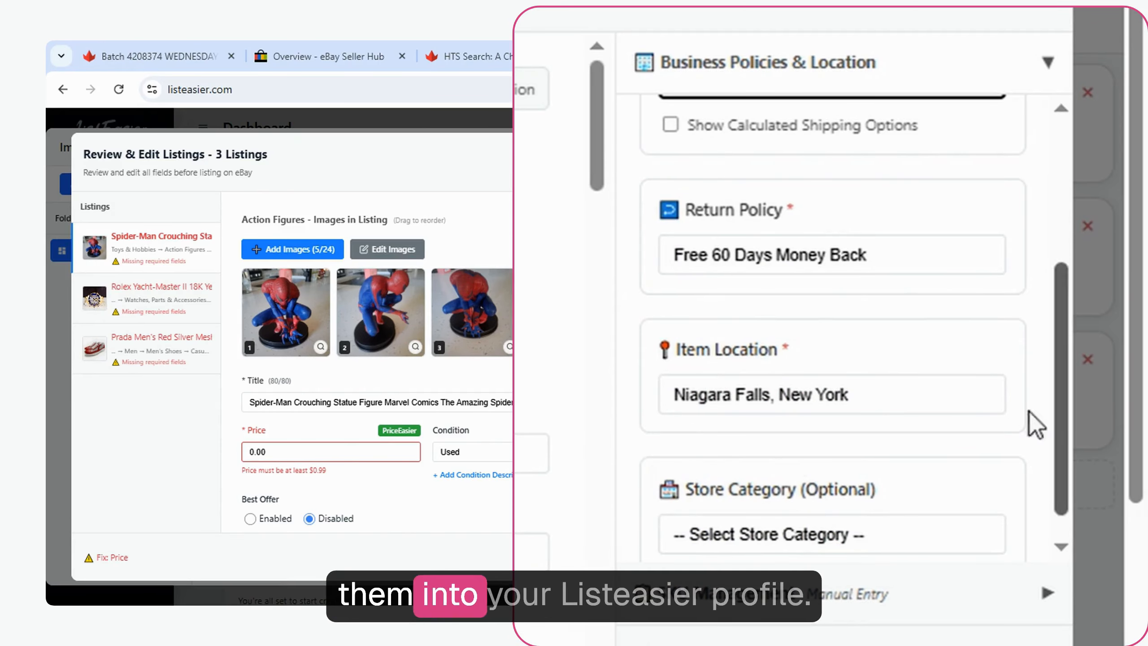
Get PriceEasier suggestions for the Spider-Man listing, review the similar items and use the suggested median-based price of $42.75.
mouse_move(829, 261)
mouse_down()
mouse_move(829, 345)
mouse_move(834, 270)
mouse_up()
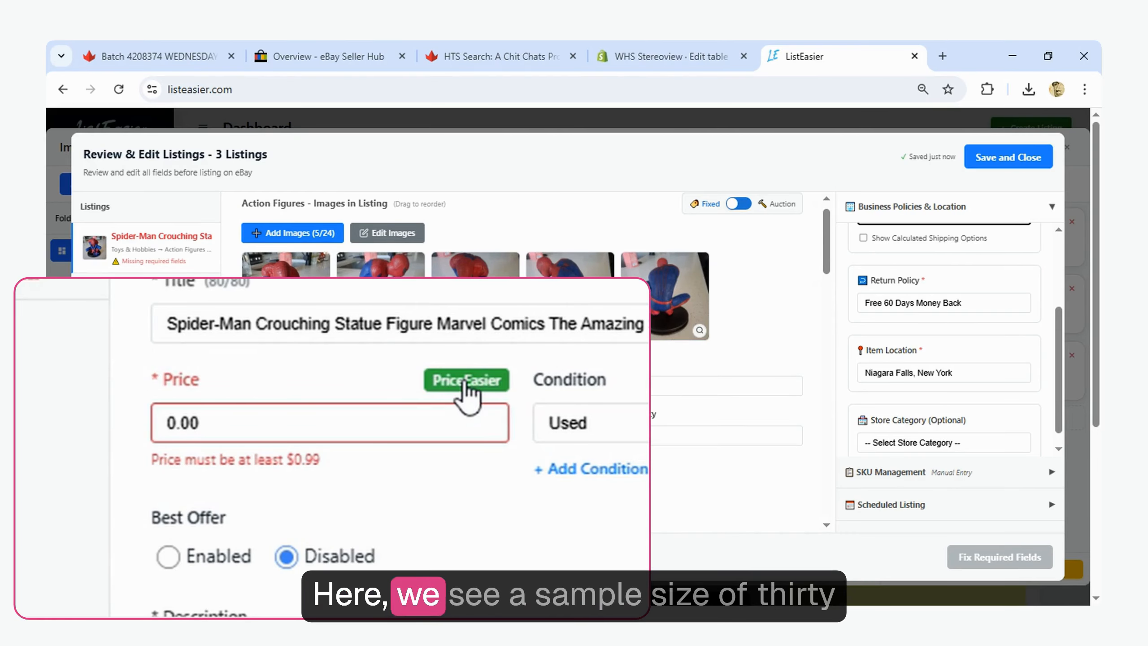
click(396, 412)
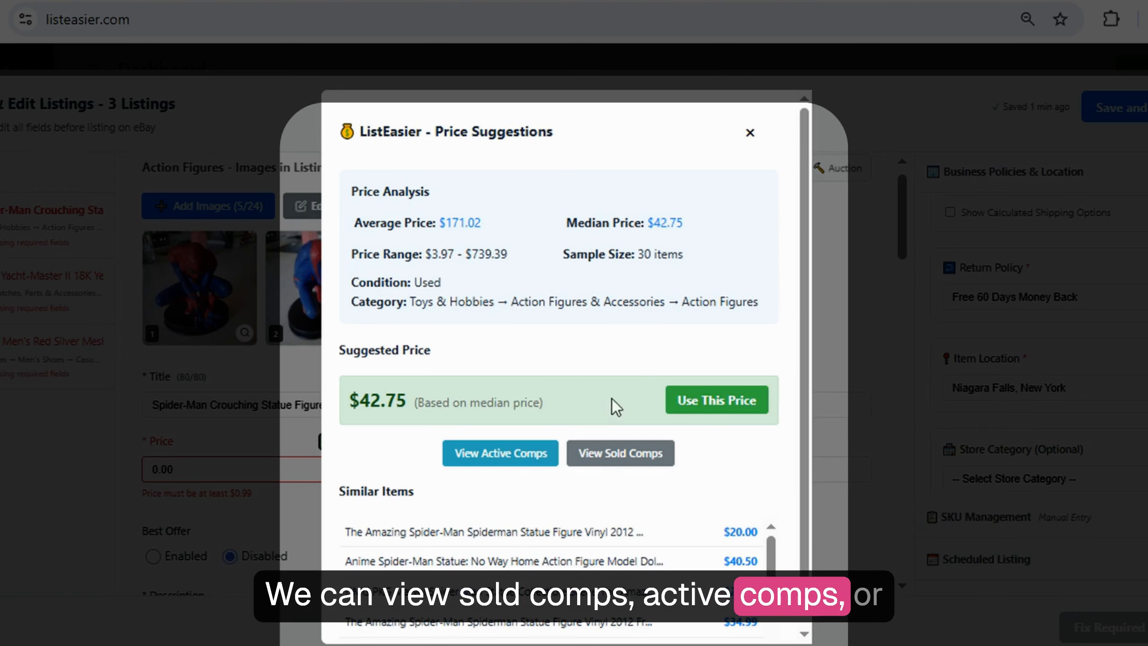
scroll(763, 556, down, 2)
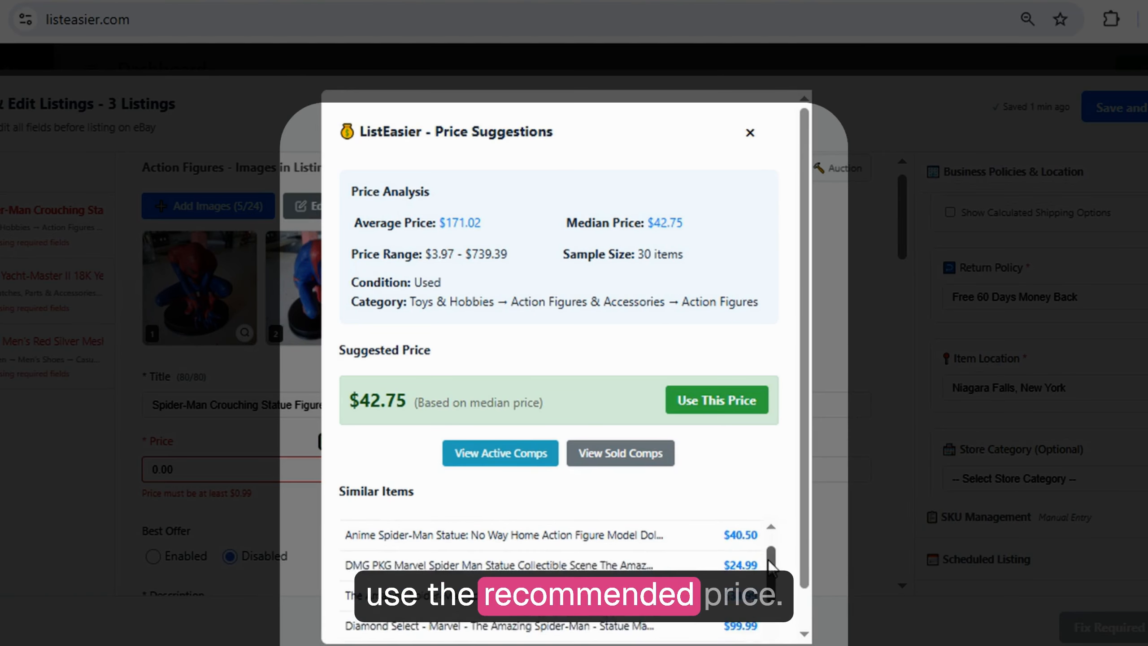
scroll(763, 556, down, 3)
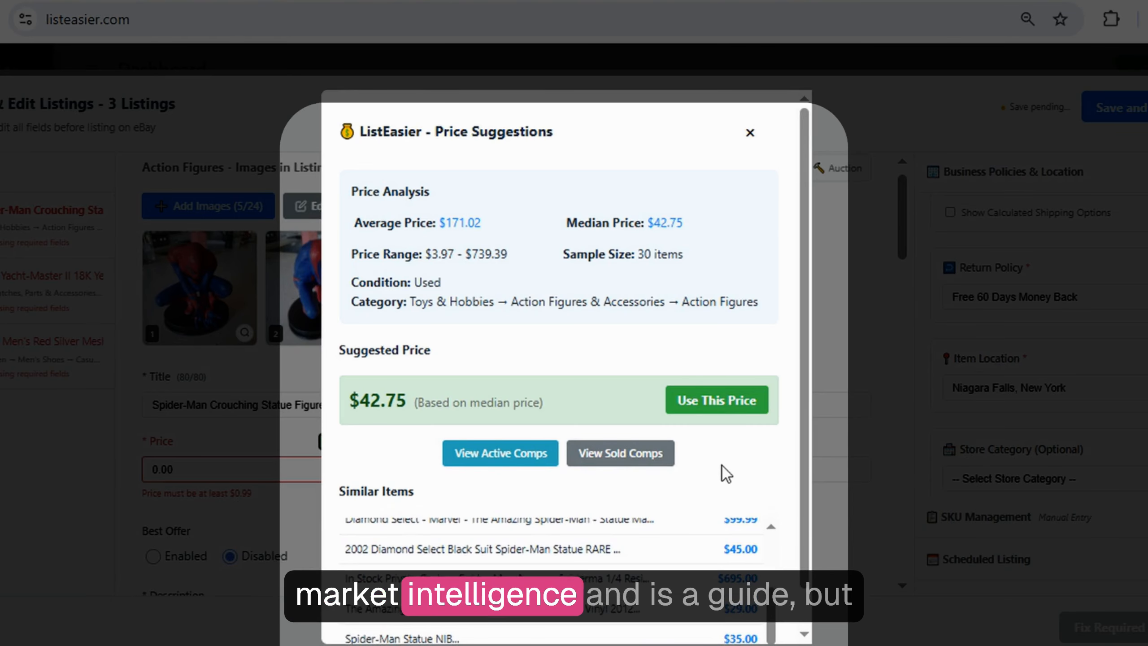
scroll(721, 465, down, 1)
drag(768, 560, 767, 506)
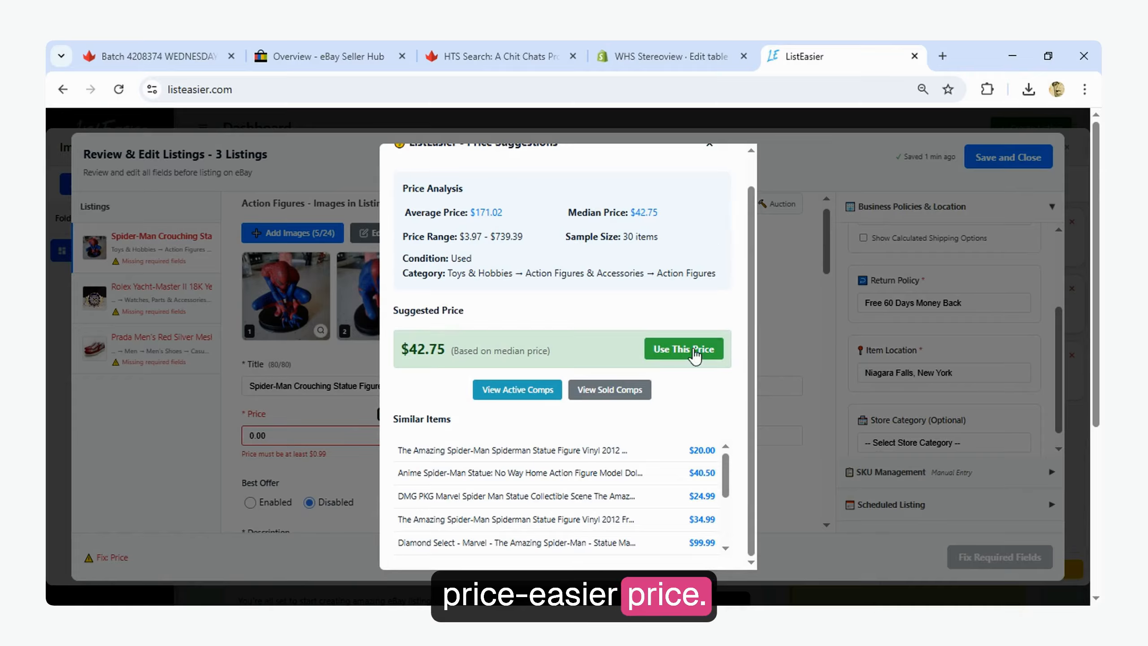
click(687, 350)
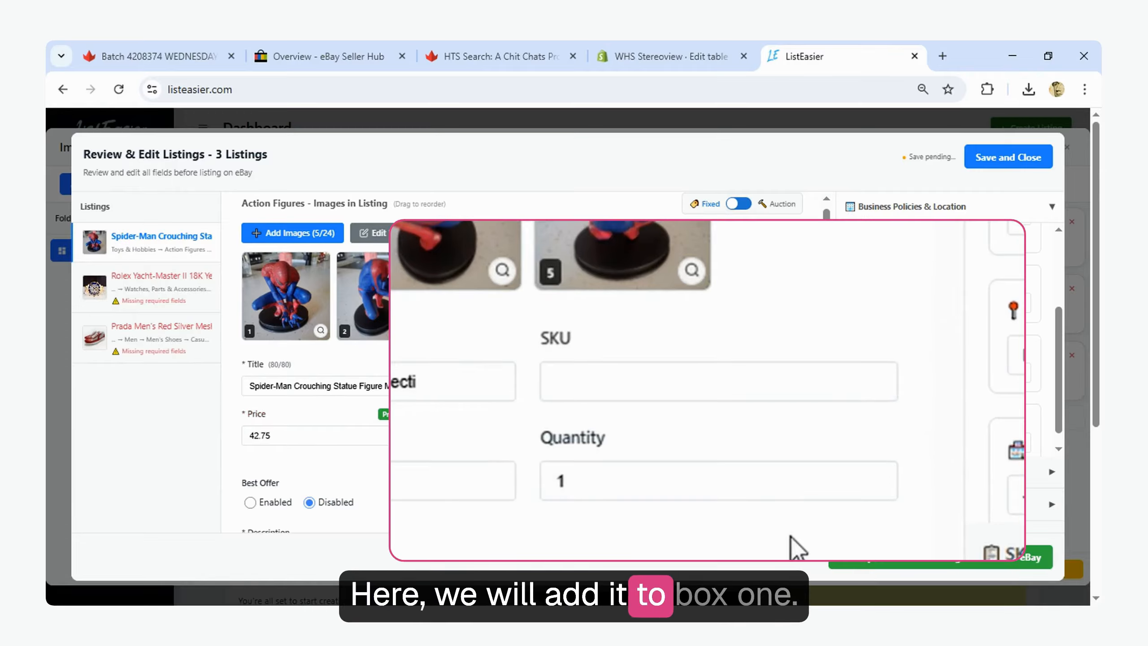
Enter BOX1 as the SKU of the Spider-Man listing and apply it to all listings.
click(679, 382)
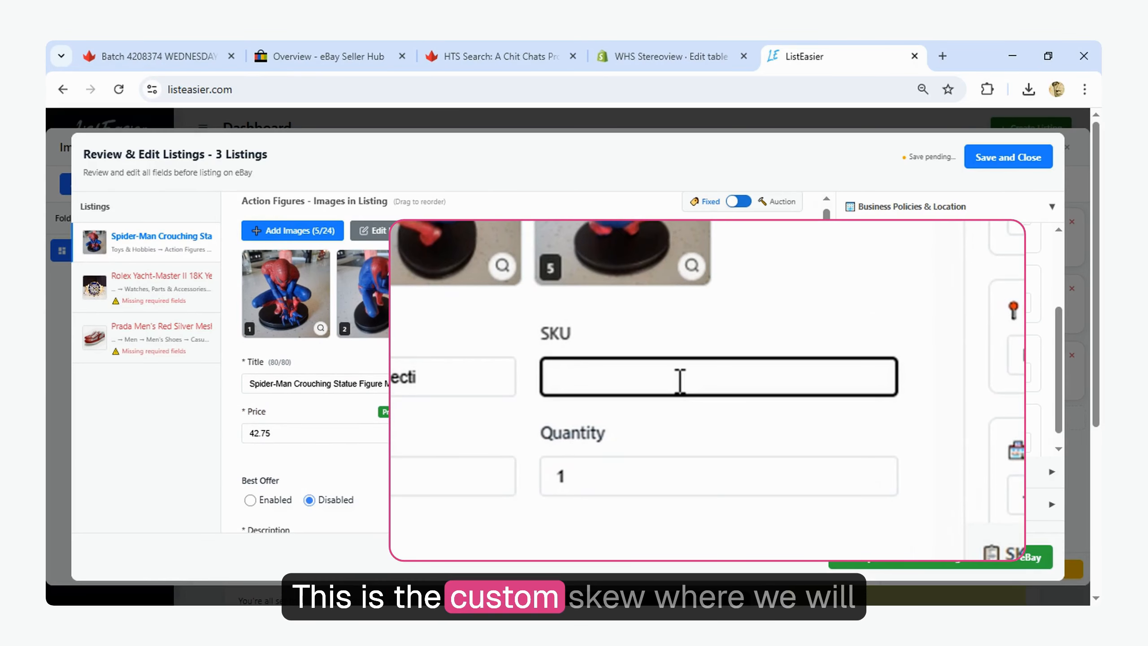
text(BOX1)
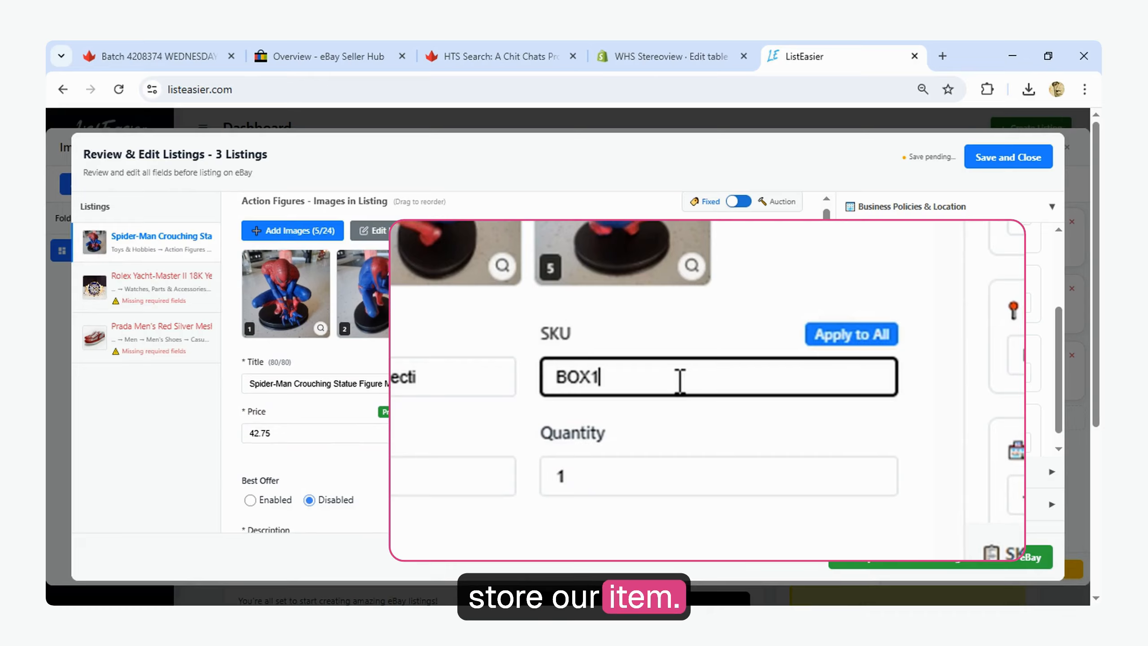
click(821, 334)
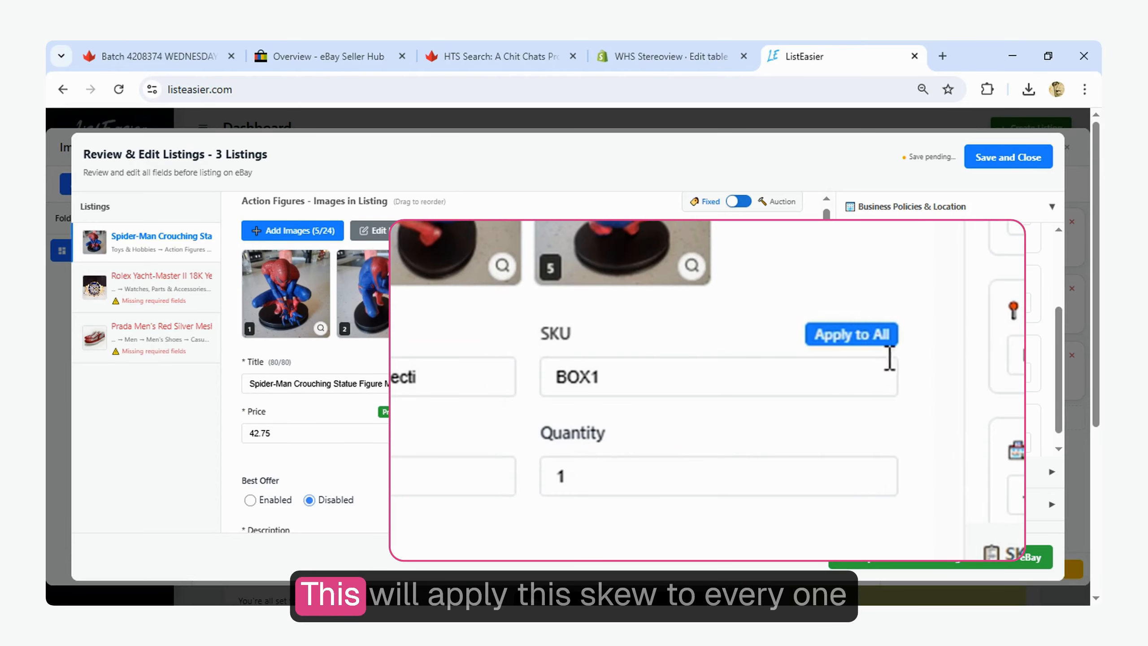
click(886, 337)
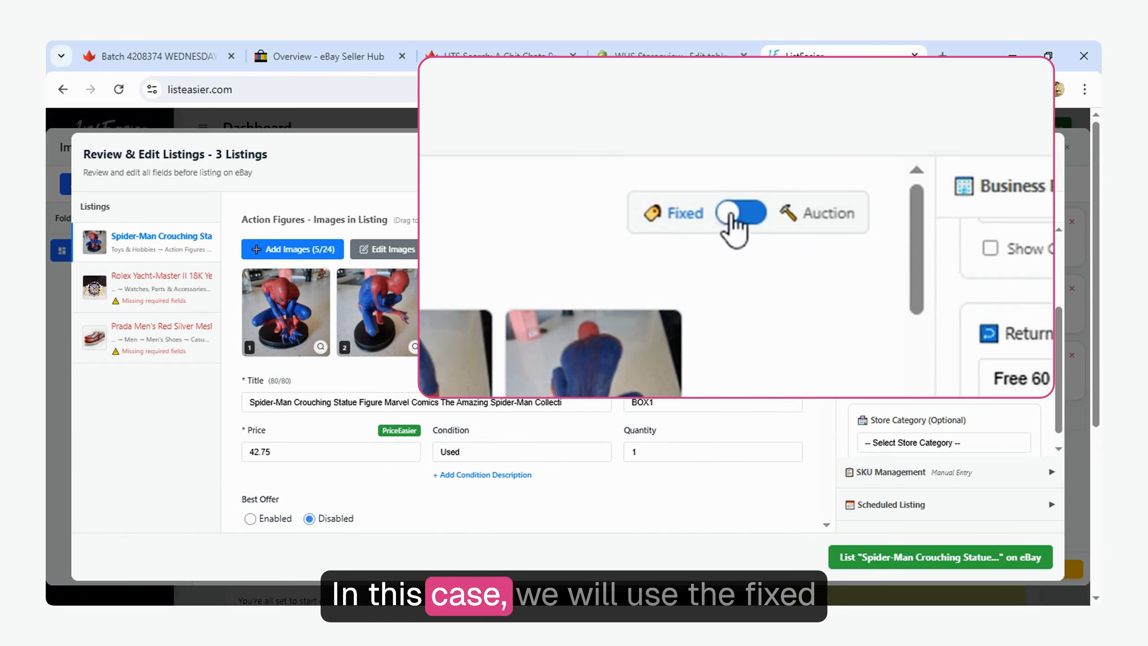
Keep the Spider-Man listing in Fixed price format, enable Best Offer and apply that offer setting to all listings.
click(733, 222)
click(738, 223)
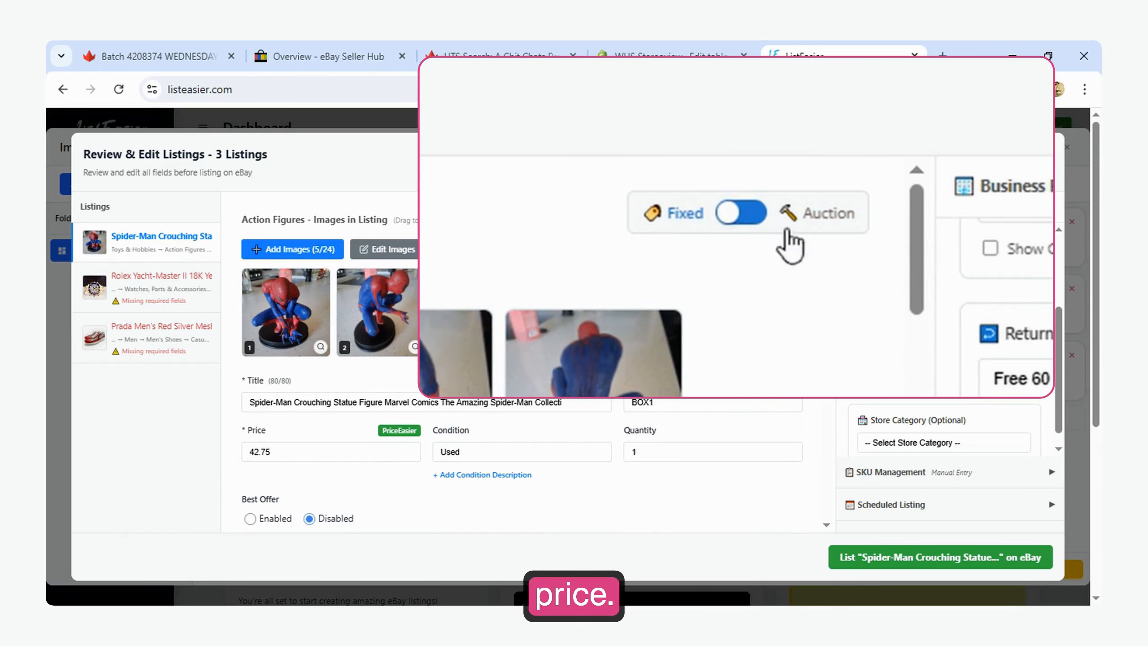
scroll(835, 269, down, 5)
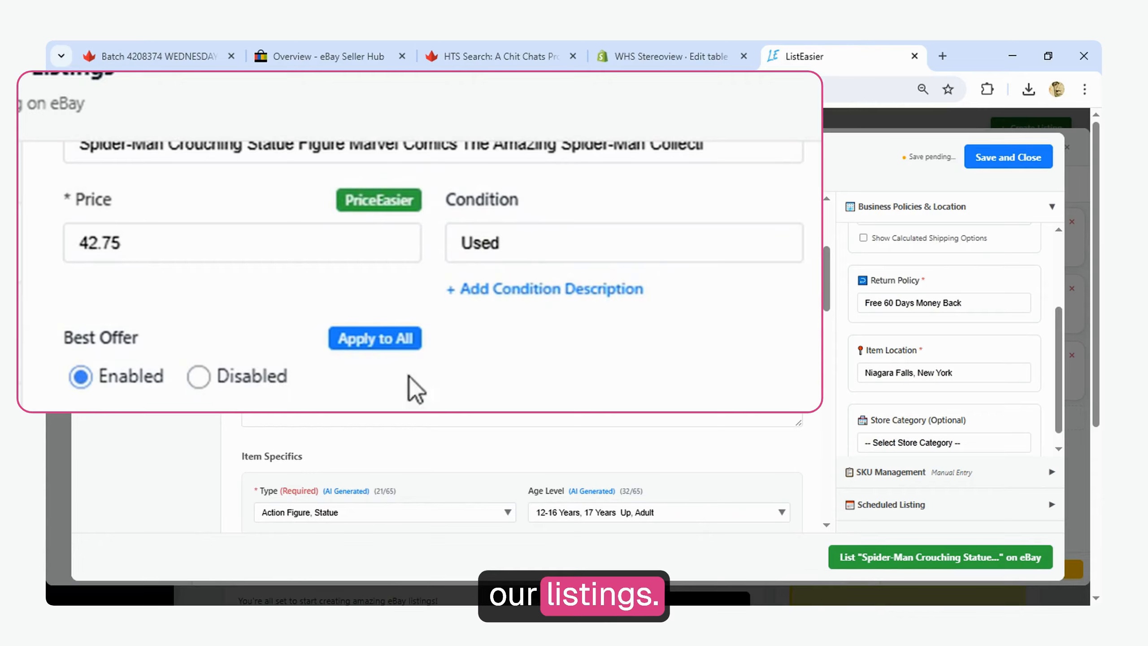
click(371, 341)
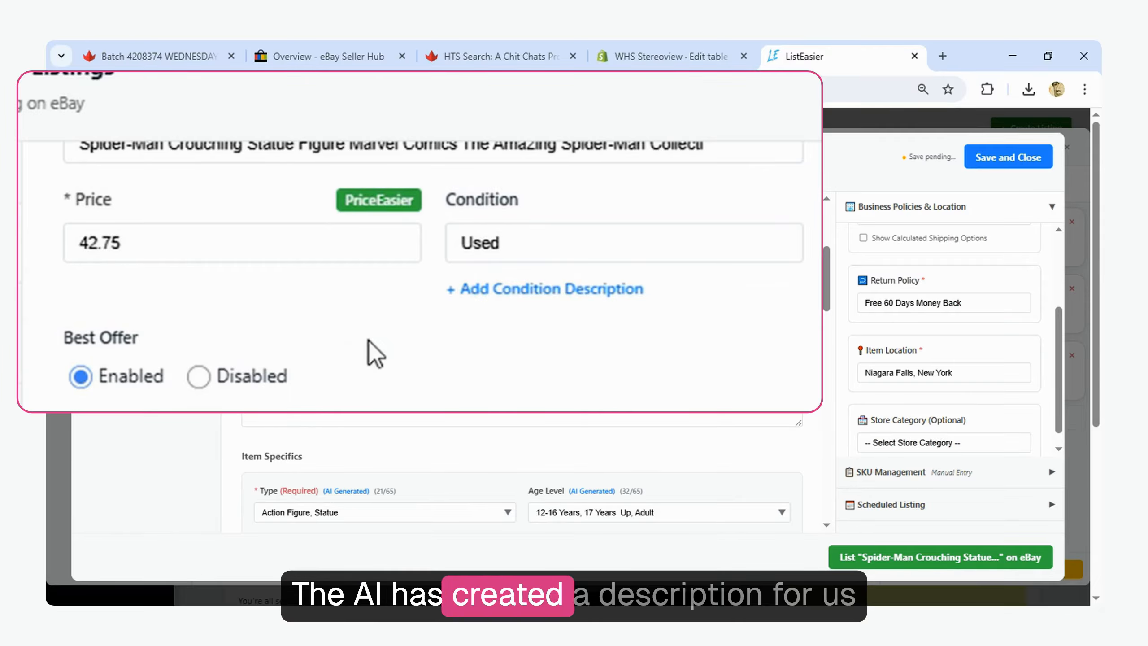
Review the AI-generated description and all item specifics of the Spider-Man listing.
click(591, 385)
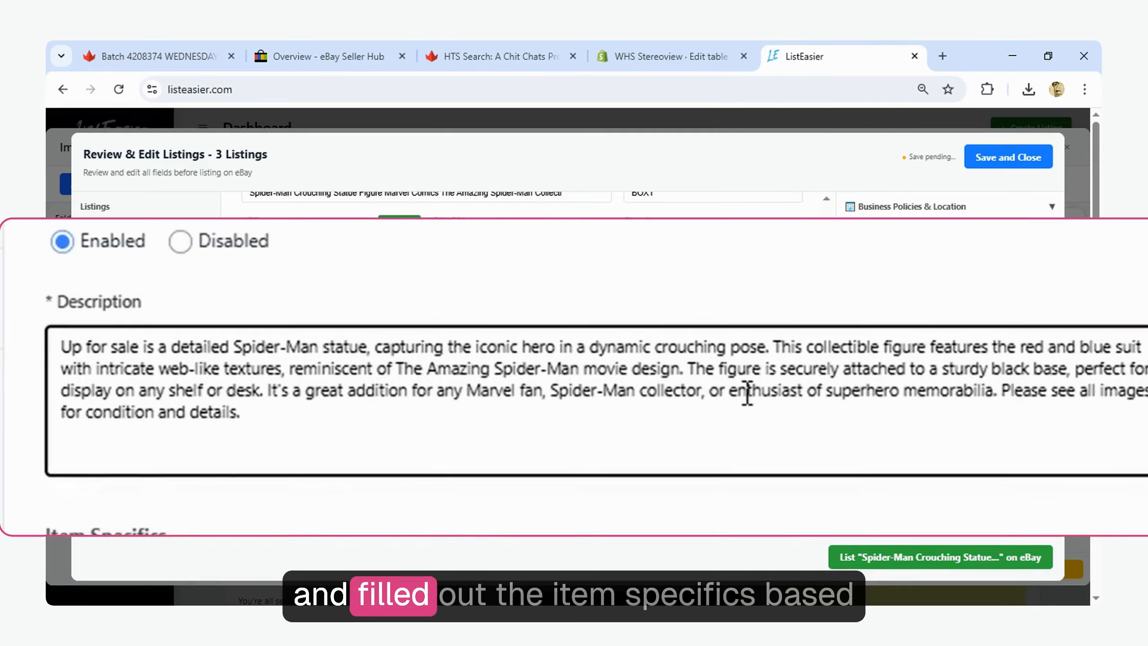
scroll(592, 385, up, 1)
scroll(747, 389, down, 3)
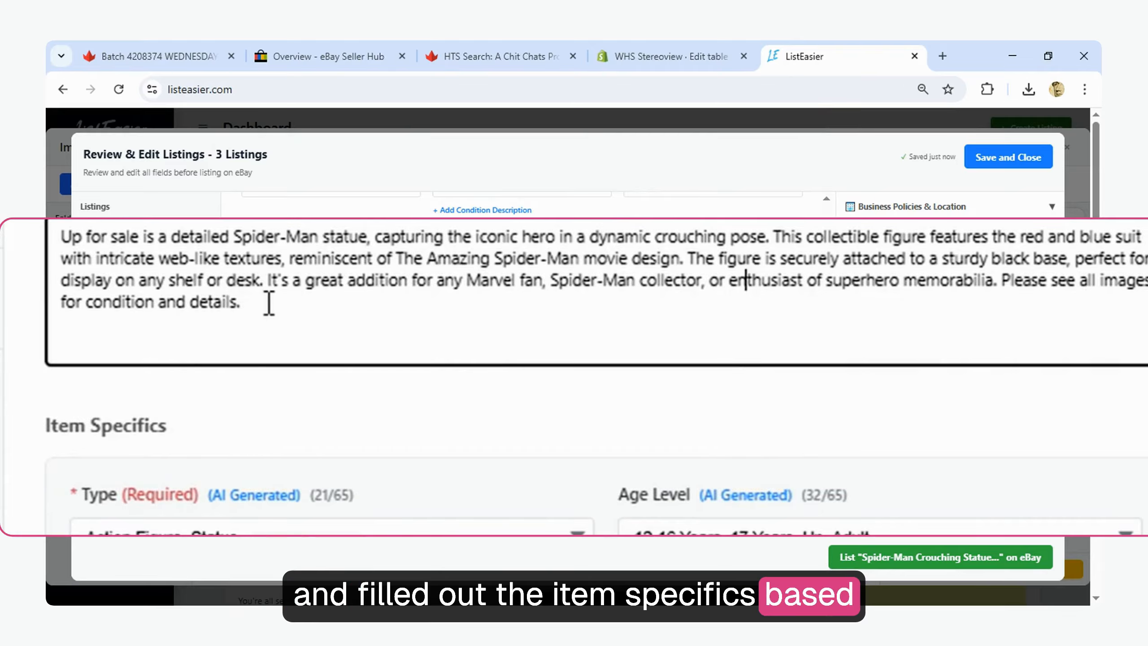
scroll(676, 384, down, 5)
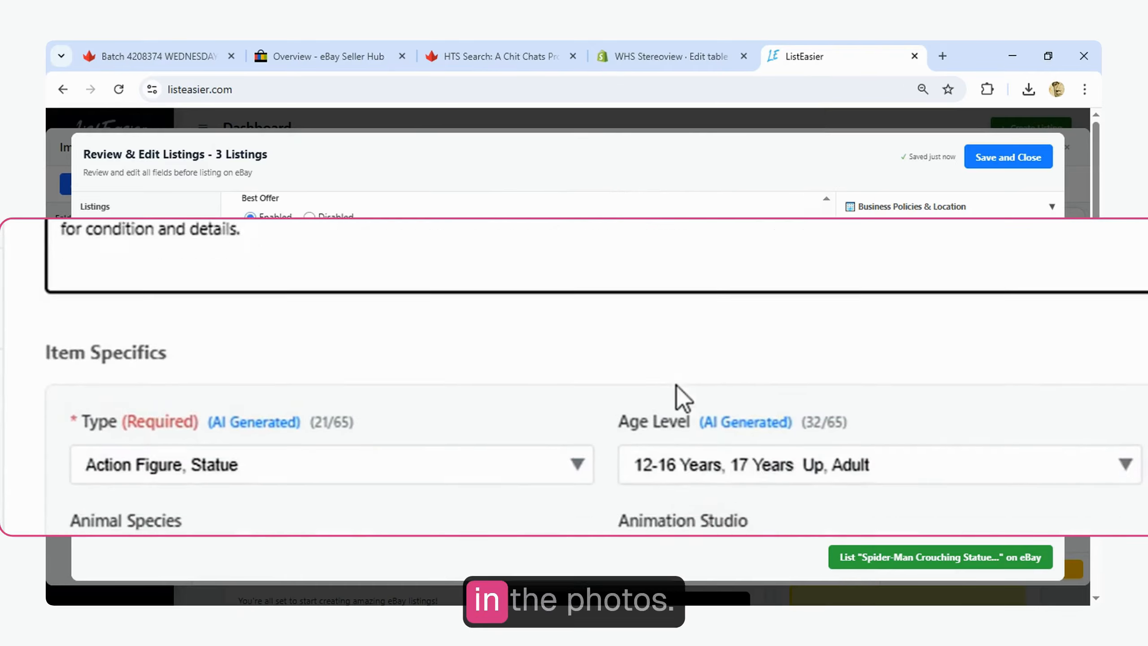
scroll(677, 386, down, 5)
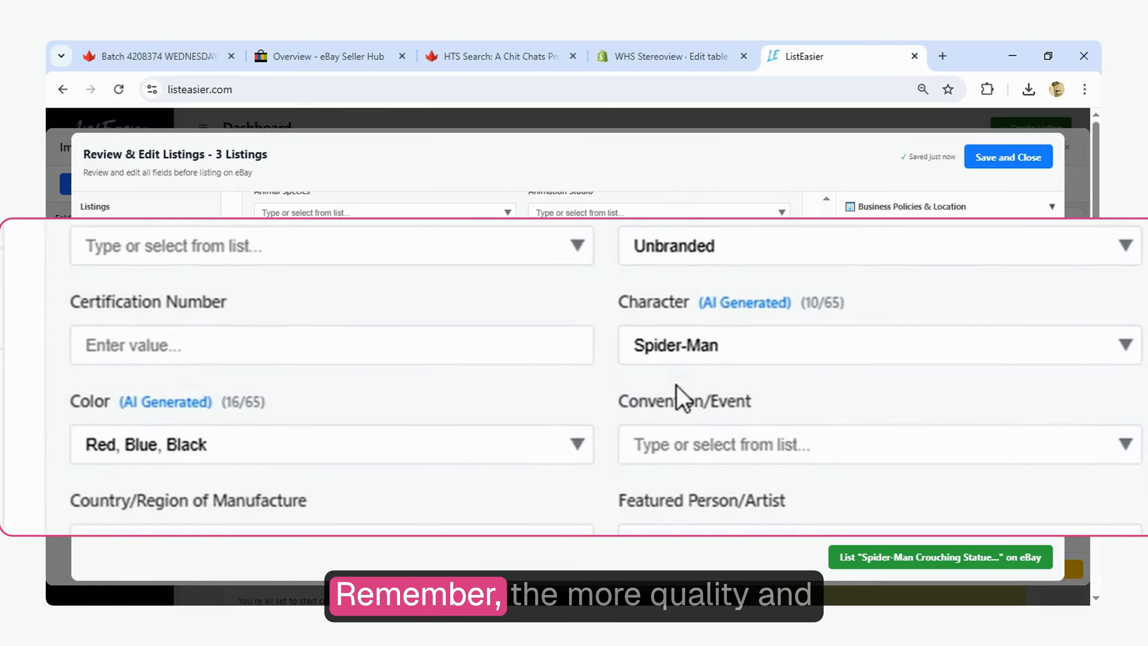
scroll(676, 384, down, 5)
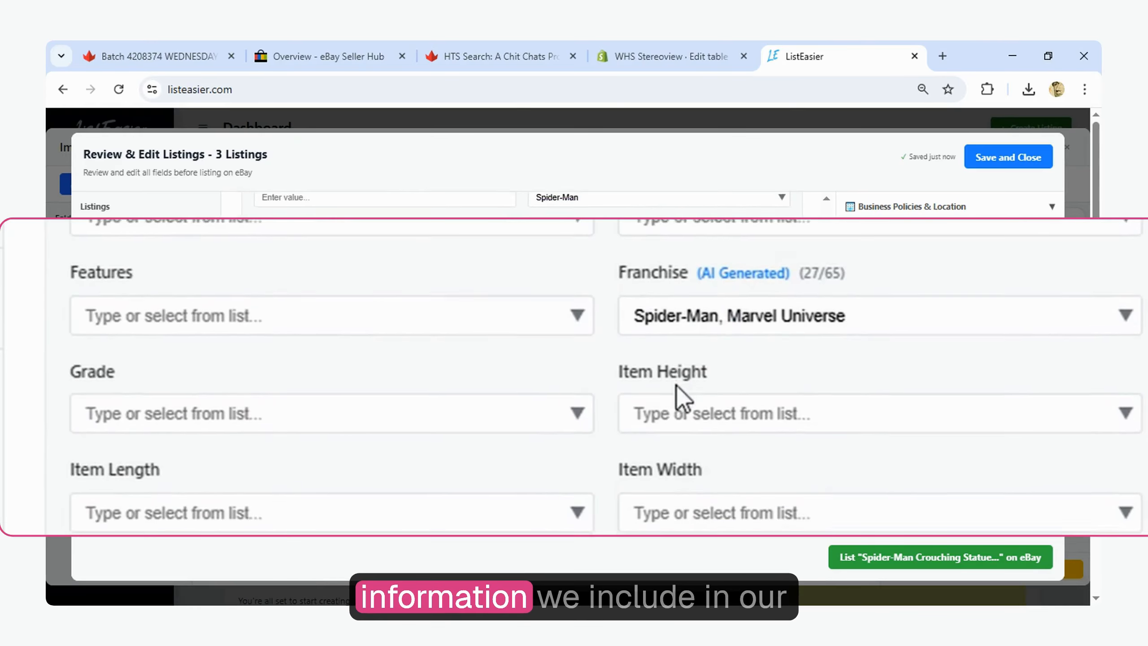
scroll(677, 384, down, 5)
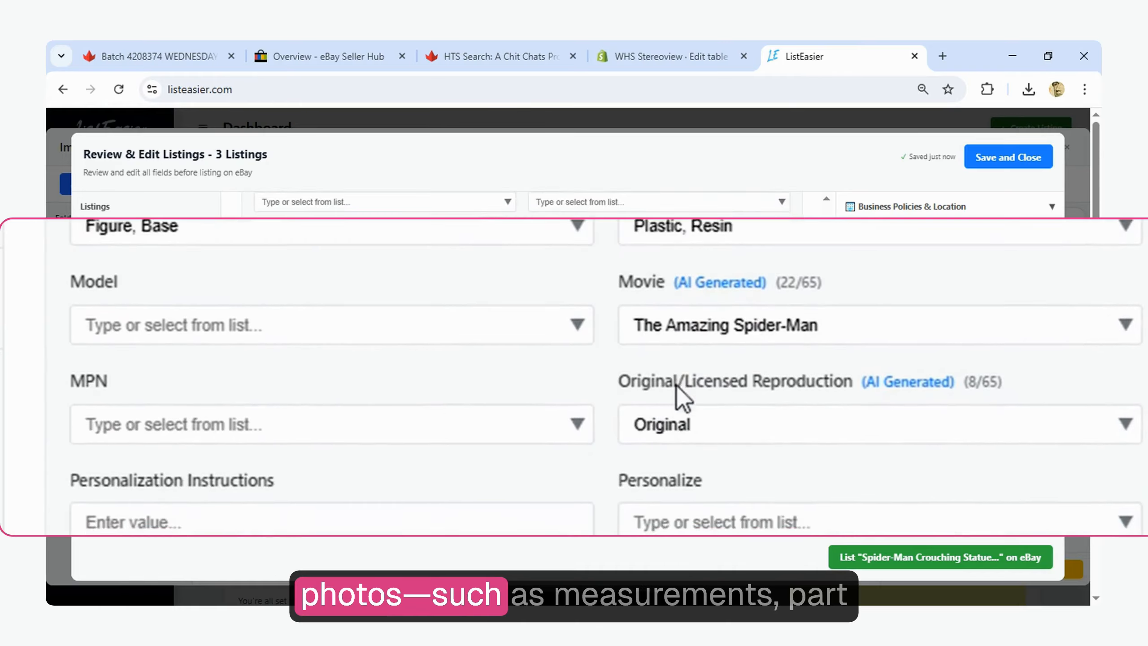
scroll(676, 385, down, 5)
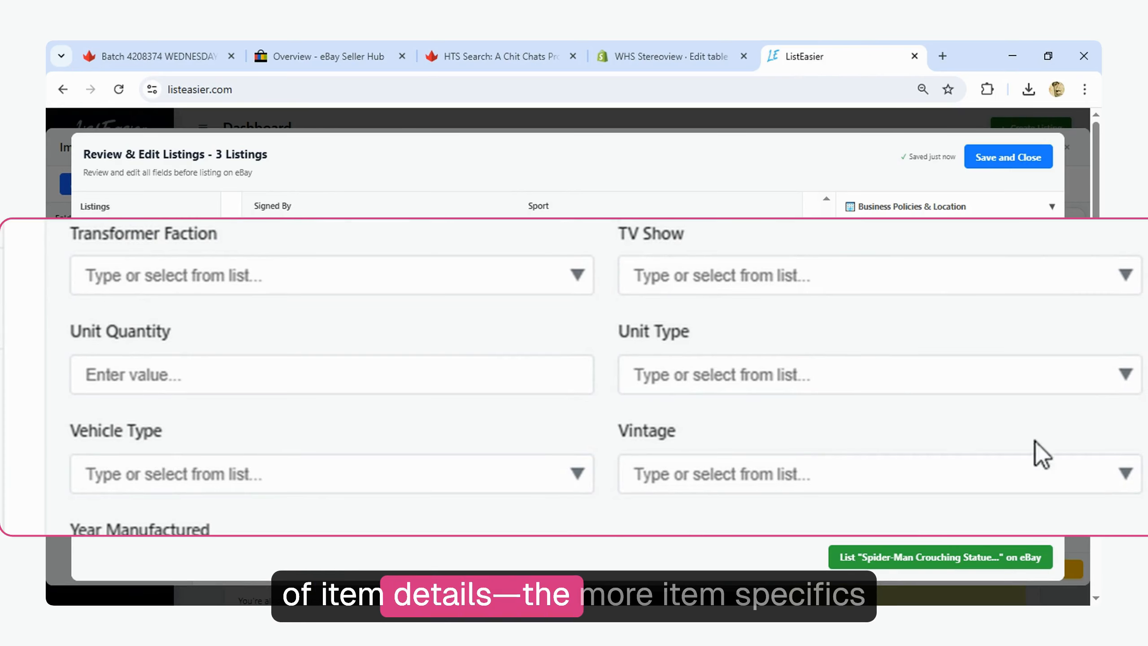
scroll(606, 375, up, 3)
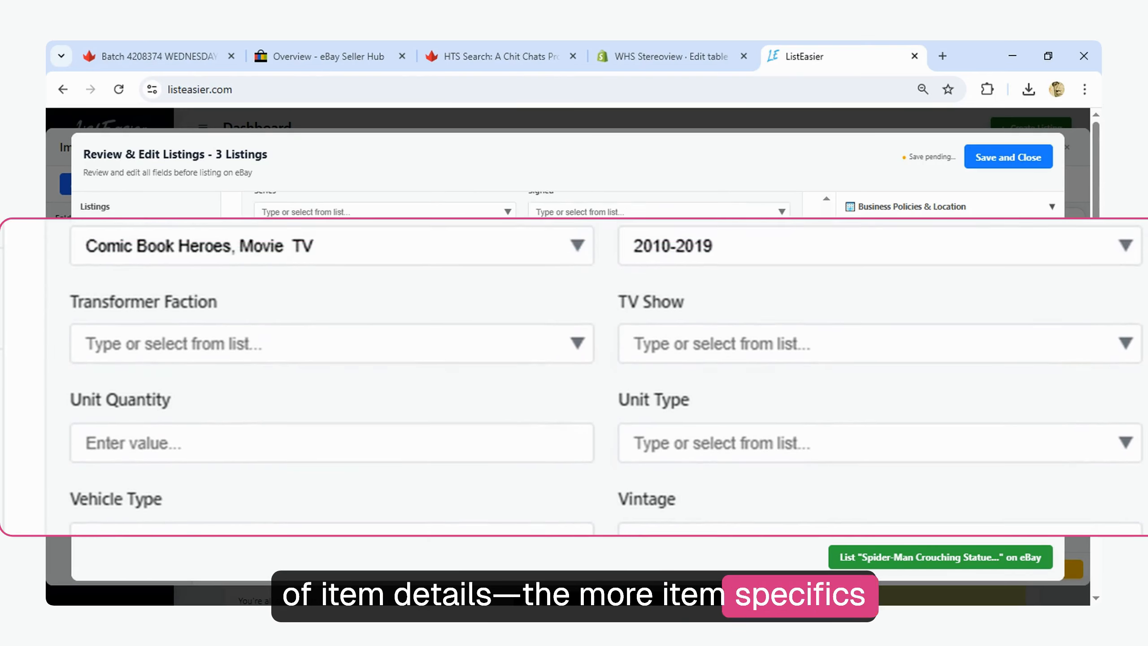
scroll(725, 462, up, 3)
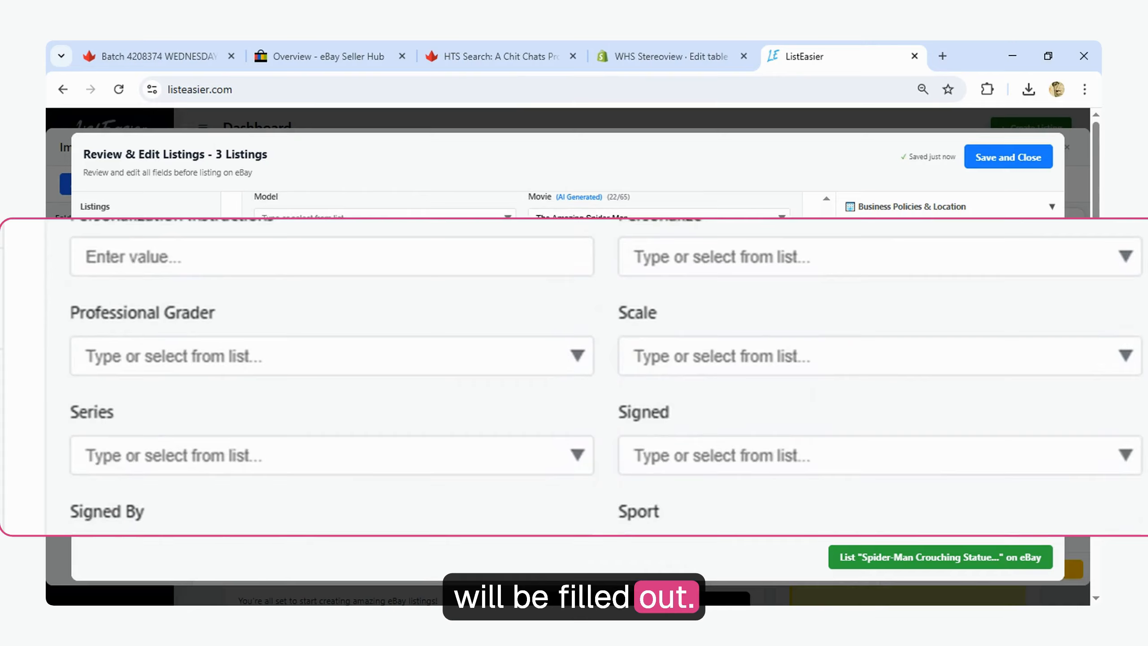
scroll(725, 463, up, 5)
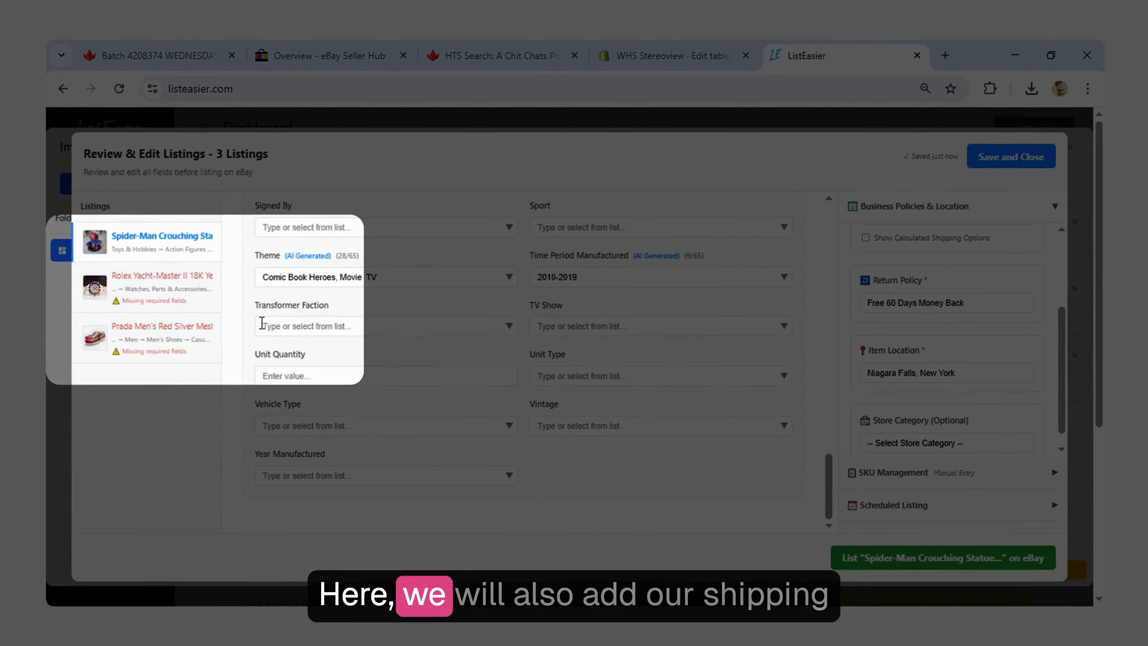
Set the Rolex watch listing's shipping policy to LISTEASIER 2.99 and apply it to all listings.
click(253, 254)
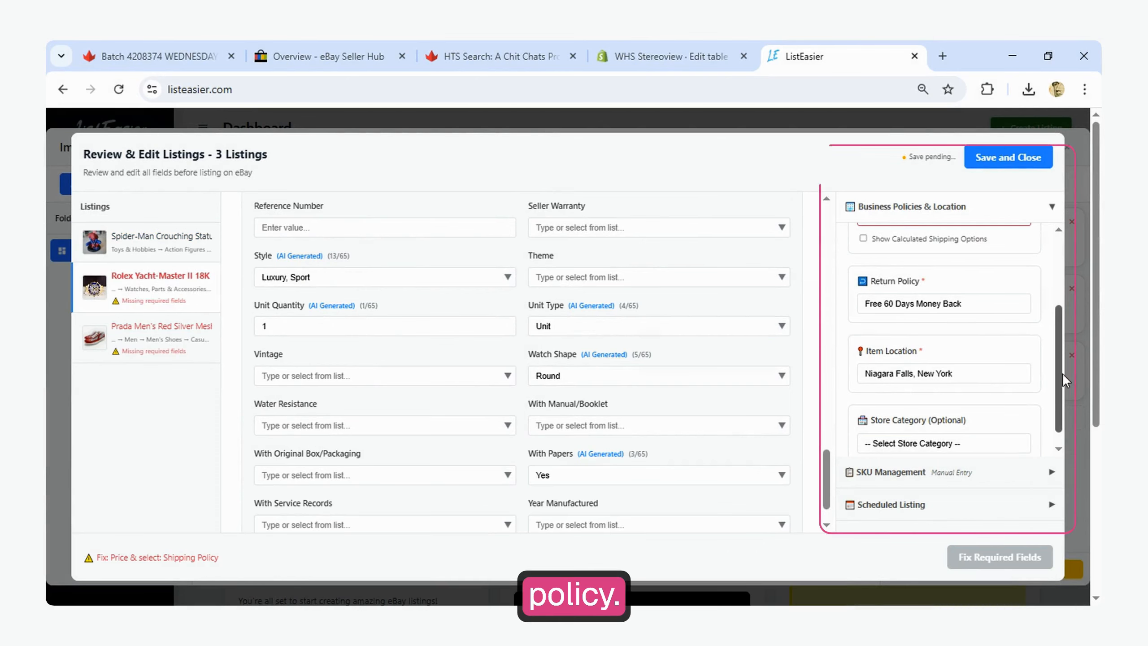
drag(1062, 374, 1060, 293)
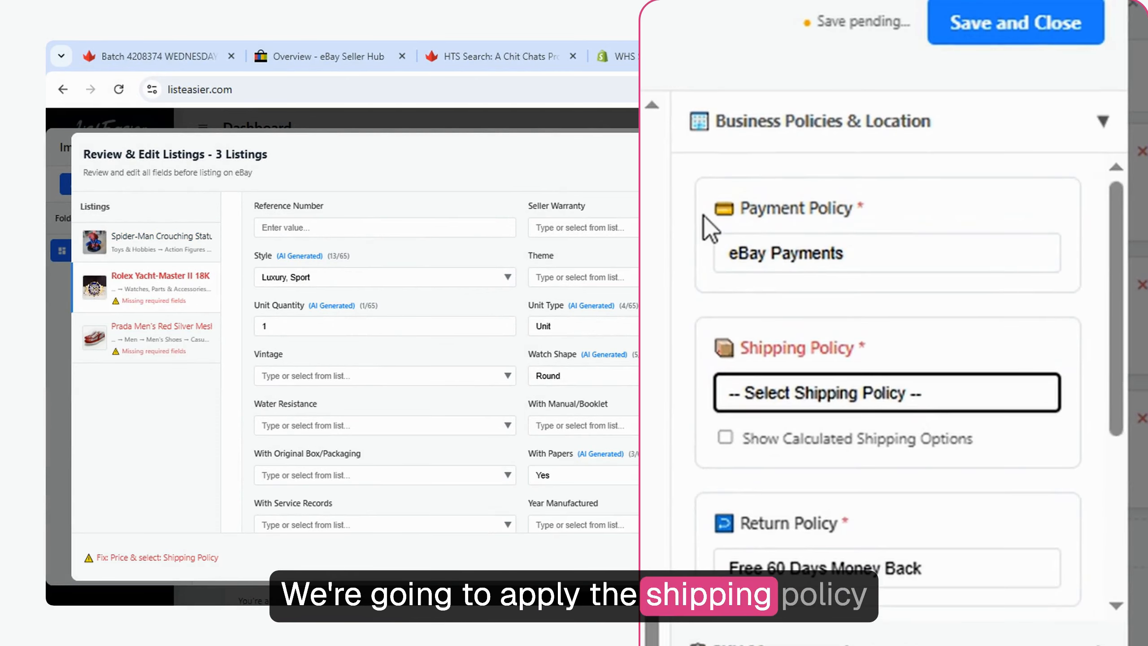
click(703, 216)
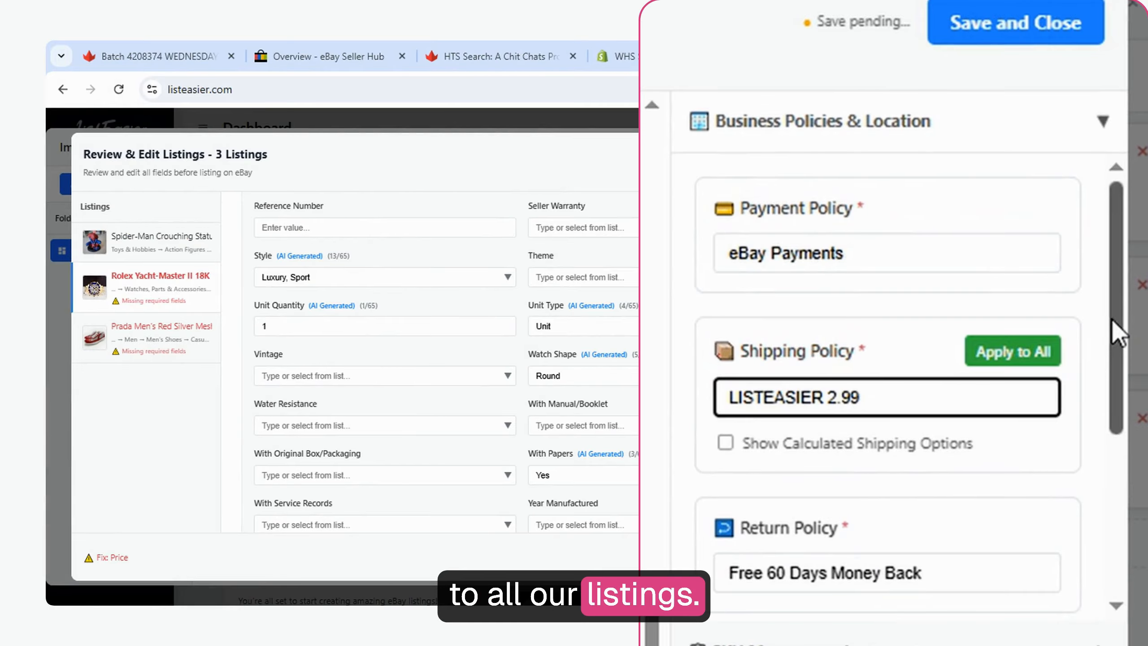
scroll(1112, 333, down, 1)
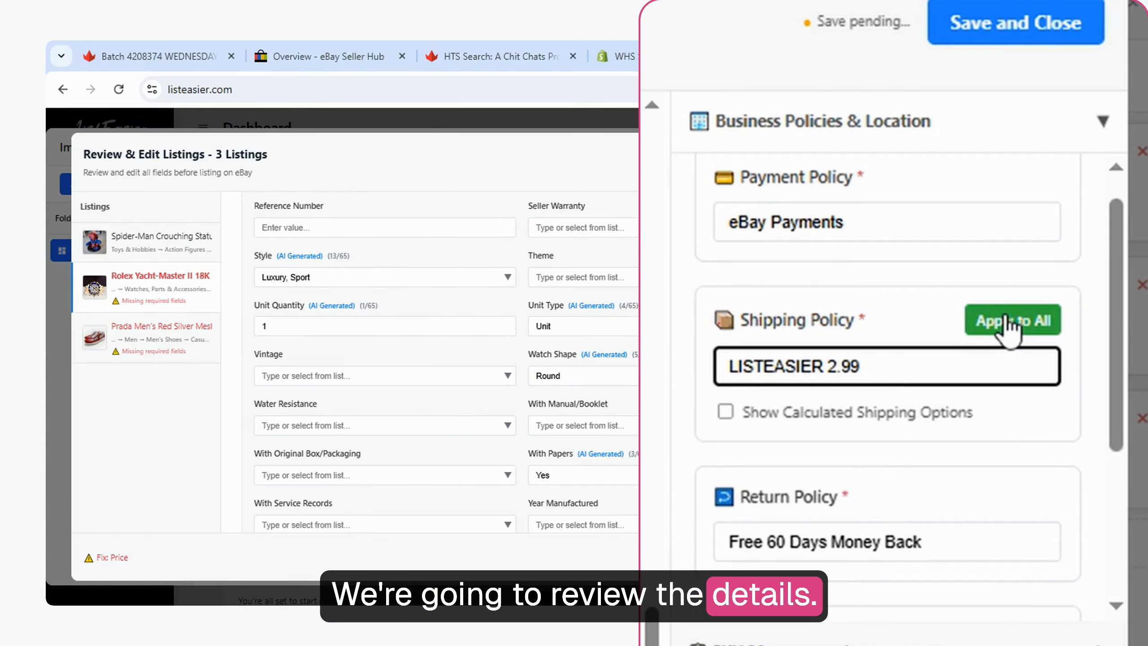
click(1004, 317)
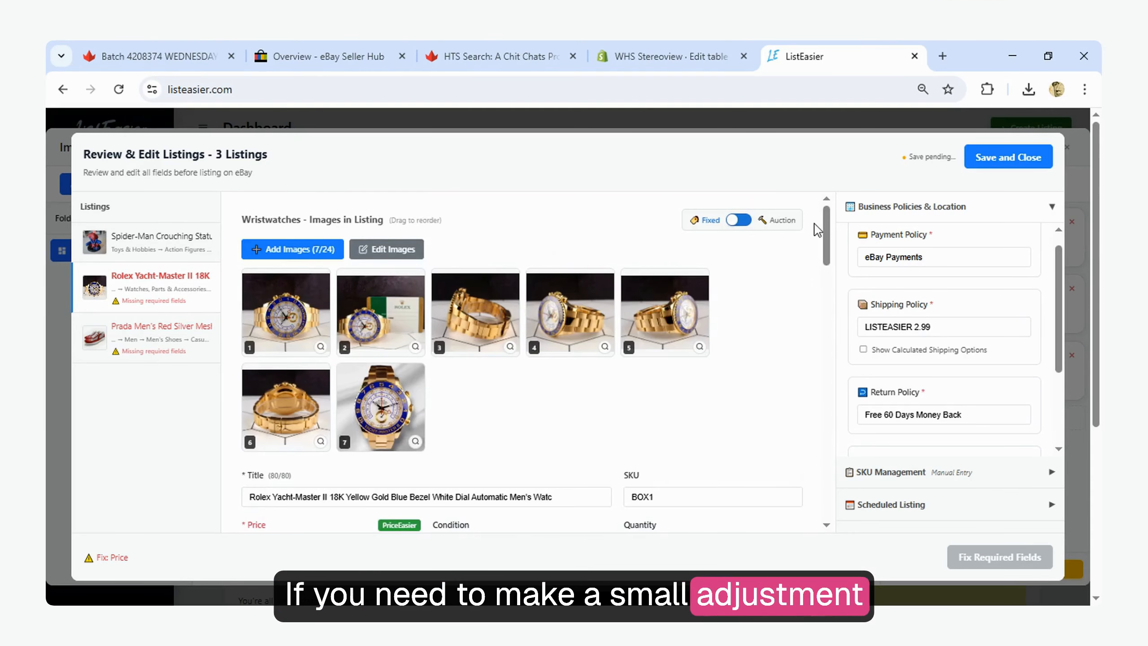
Correct the end of the Rolex Yacht-Master II listing's title so it reads "Automatic Mens Watch".
scroll(569, 397, down, 1)
click(574, 463)
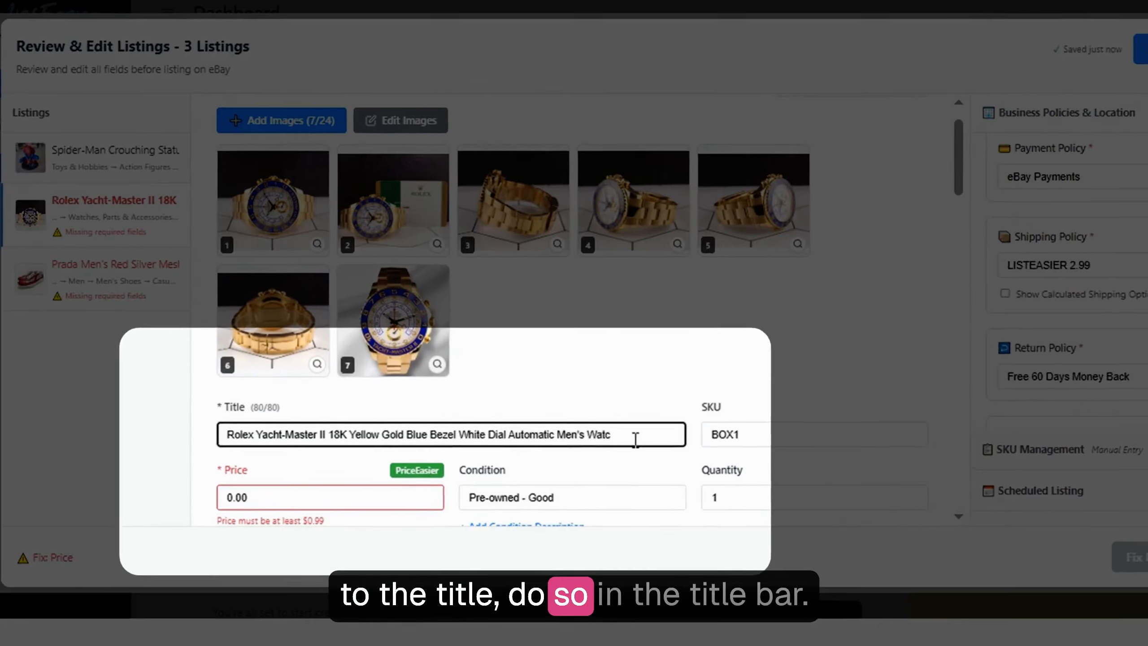
key(BackSpace)
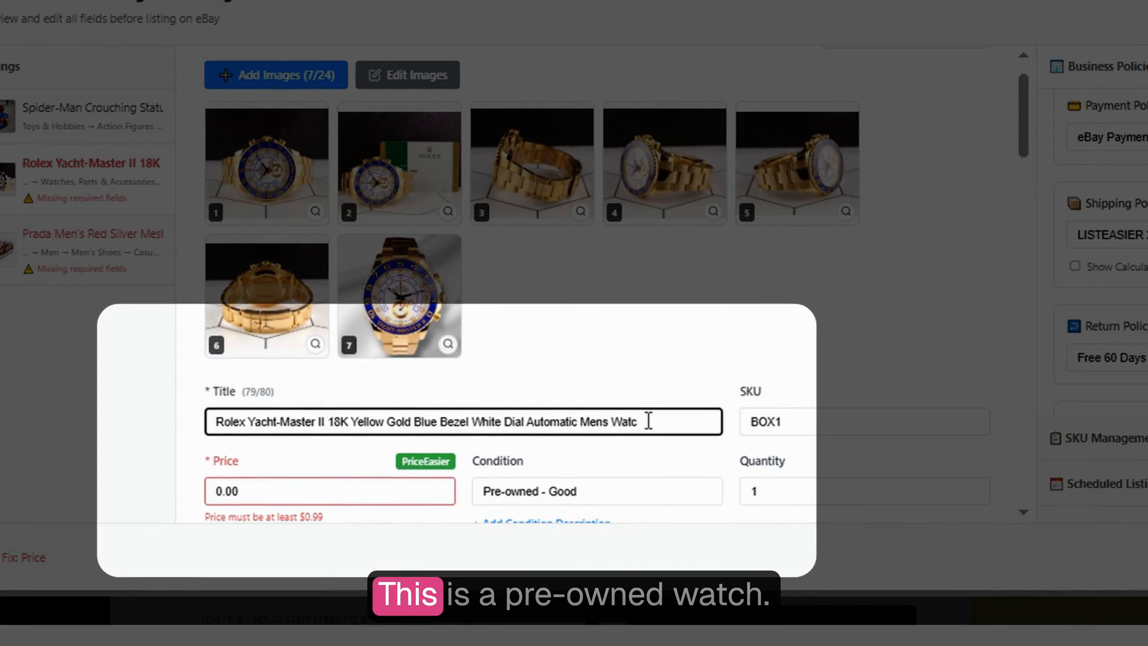
text(h)
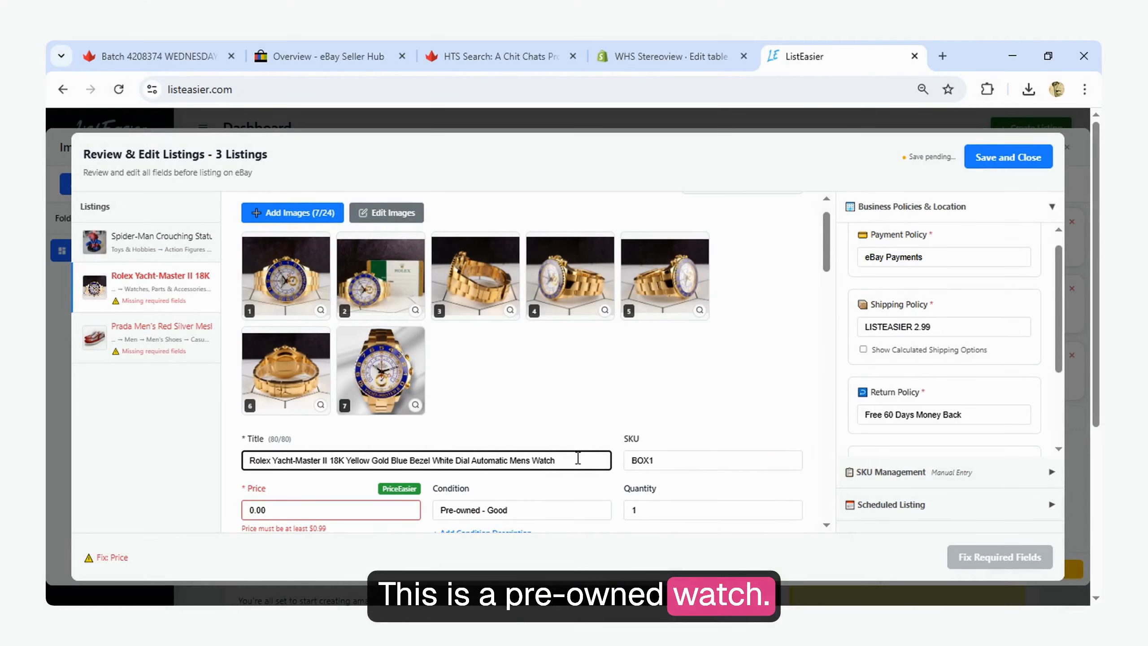
Request a PriceEasier suggestion for the Rolex listing and review the price analysis and the similar items.
scroll(686, 423, down, 1)
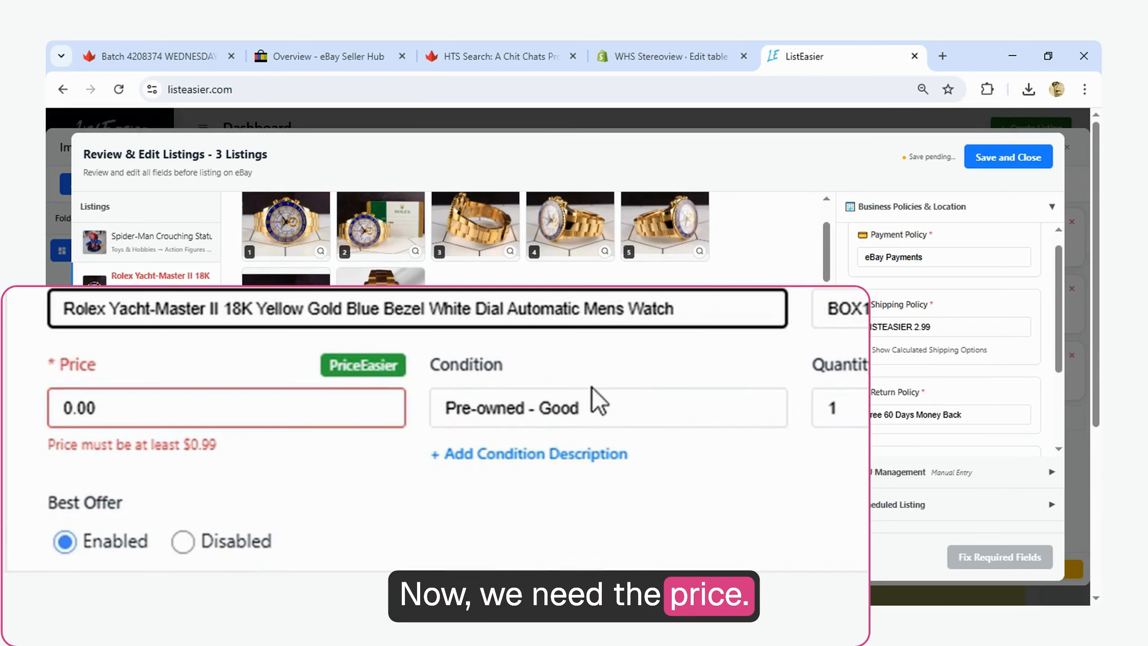
scroll(678, 461, down, 1)
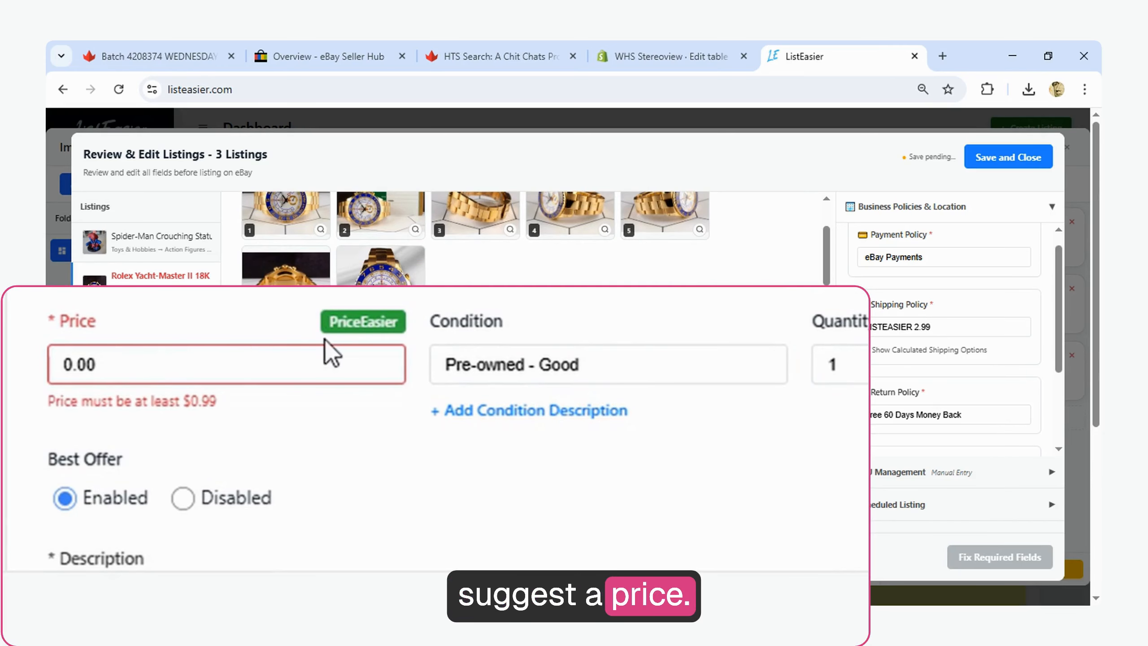
click(404, 410)
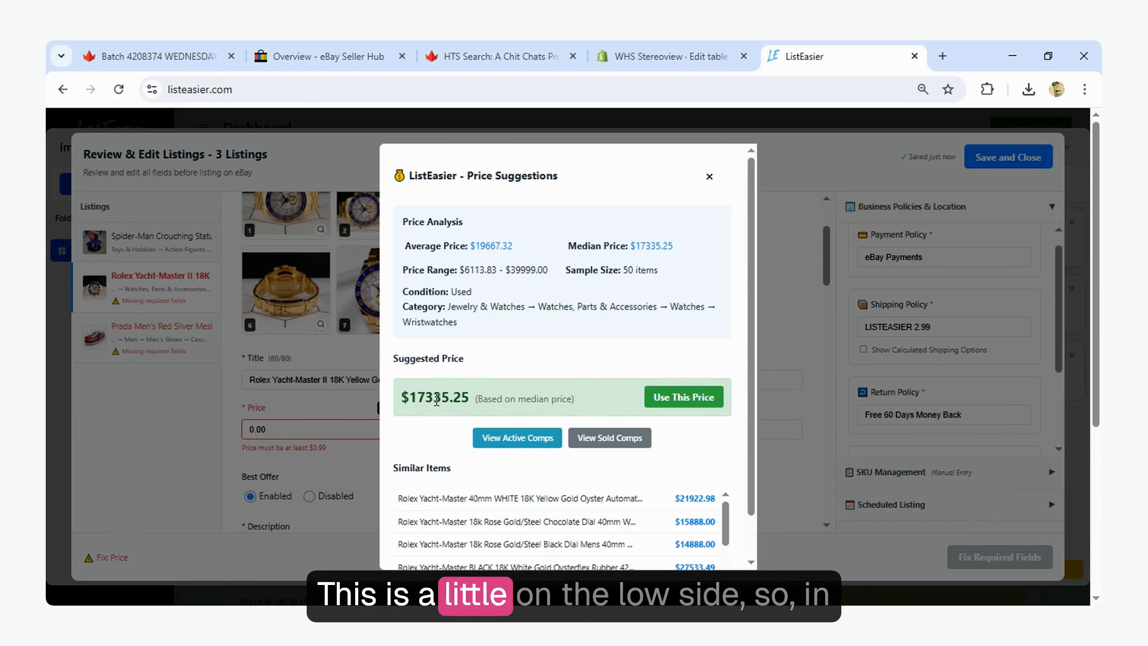
scroll(732, 429, down, 1)
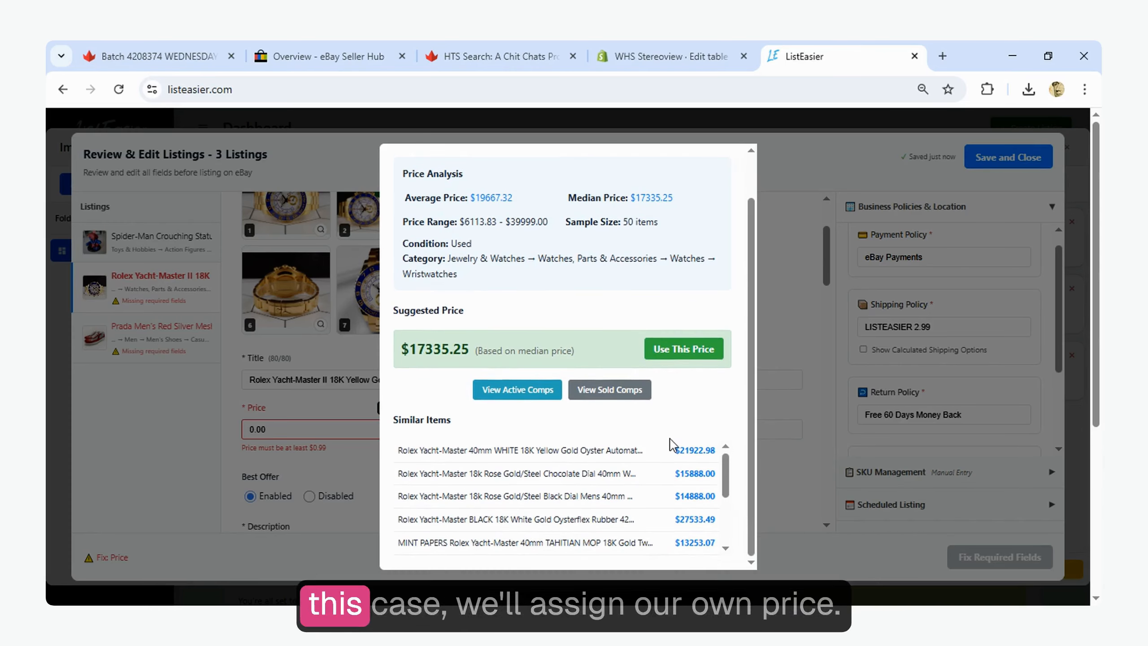
drag(725, 476, 724, 517)
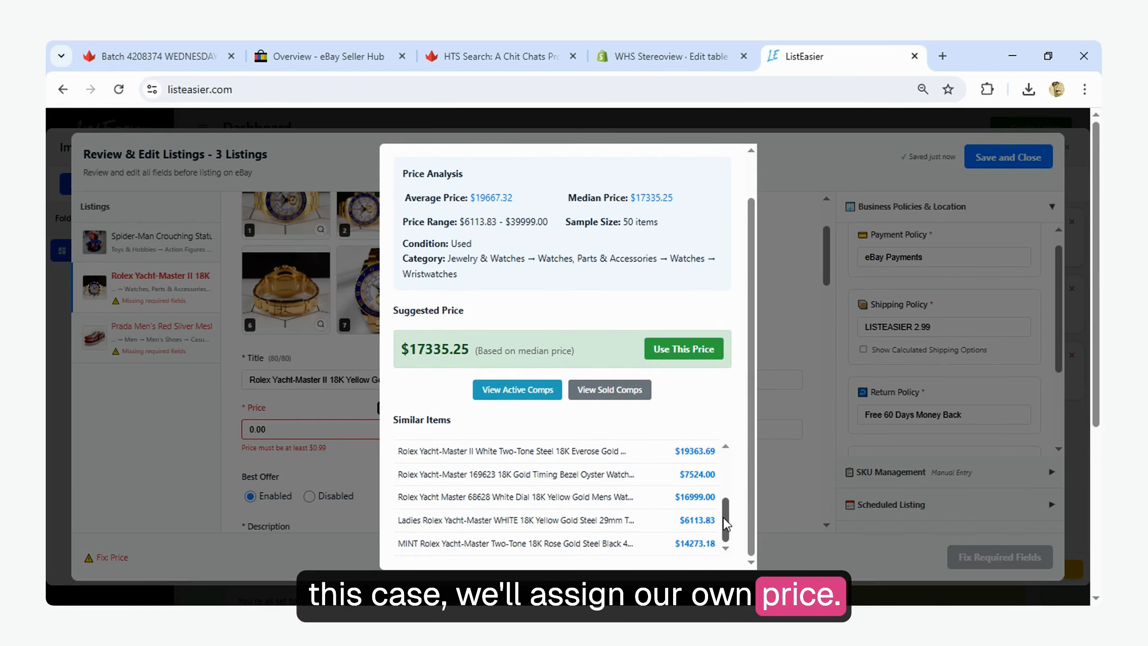
drag(750, 352, 750, 299)
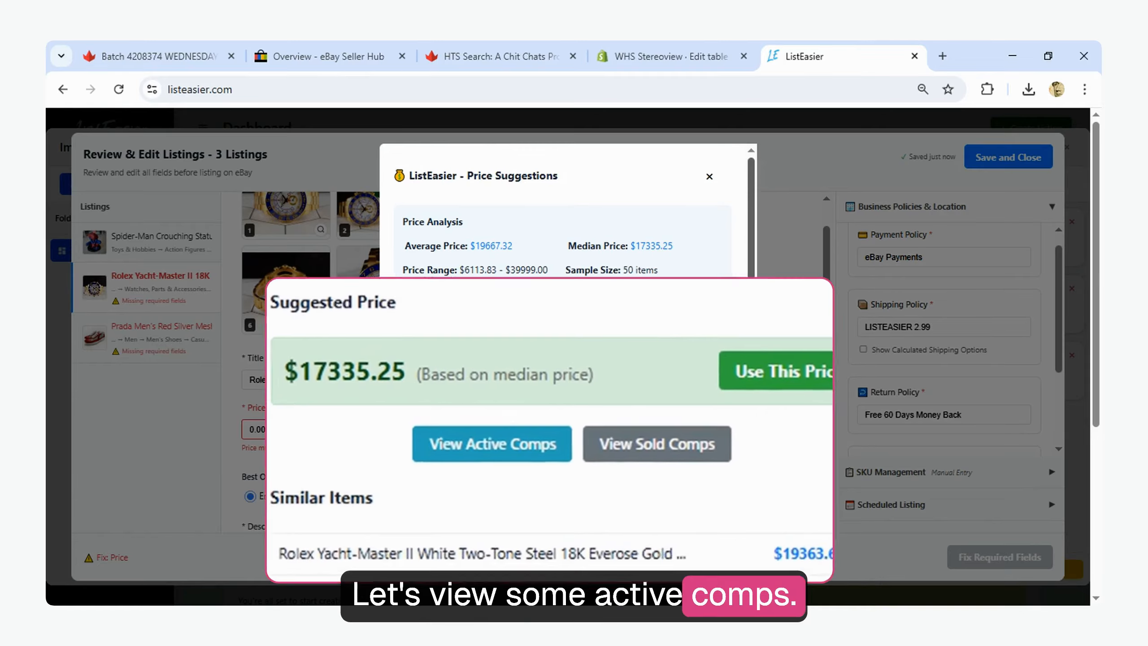
View the active comps for the Rolex watch on eBay, compare their prices and return to ListEasier.
click(501, 455)
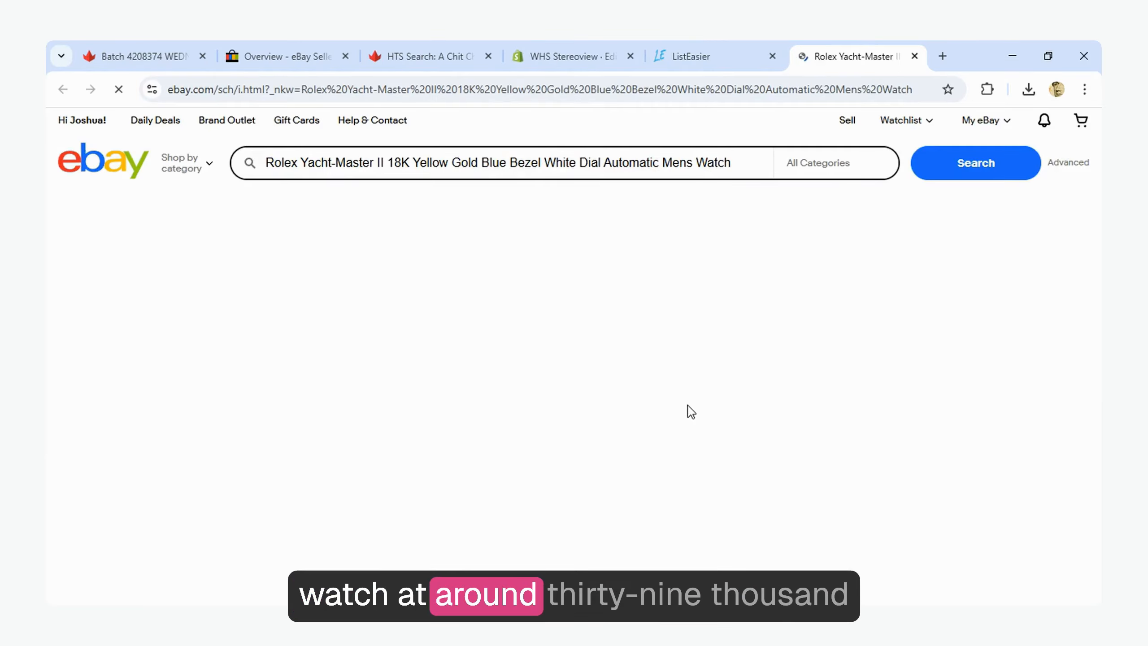
scroll(546, 443, down, 5)
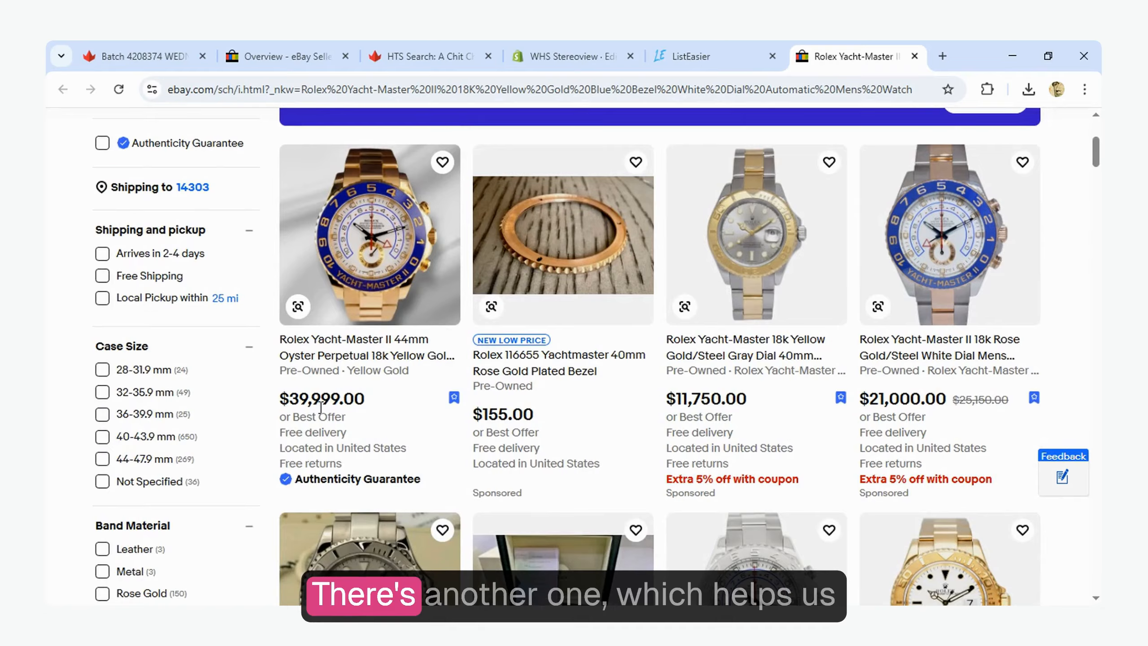
scroll(412, 426, down, 1)
scroll(412, 426, down, 13)
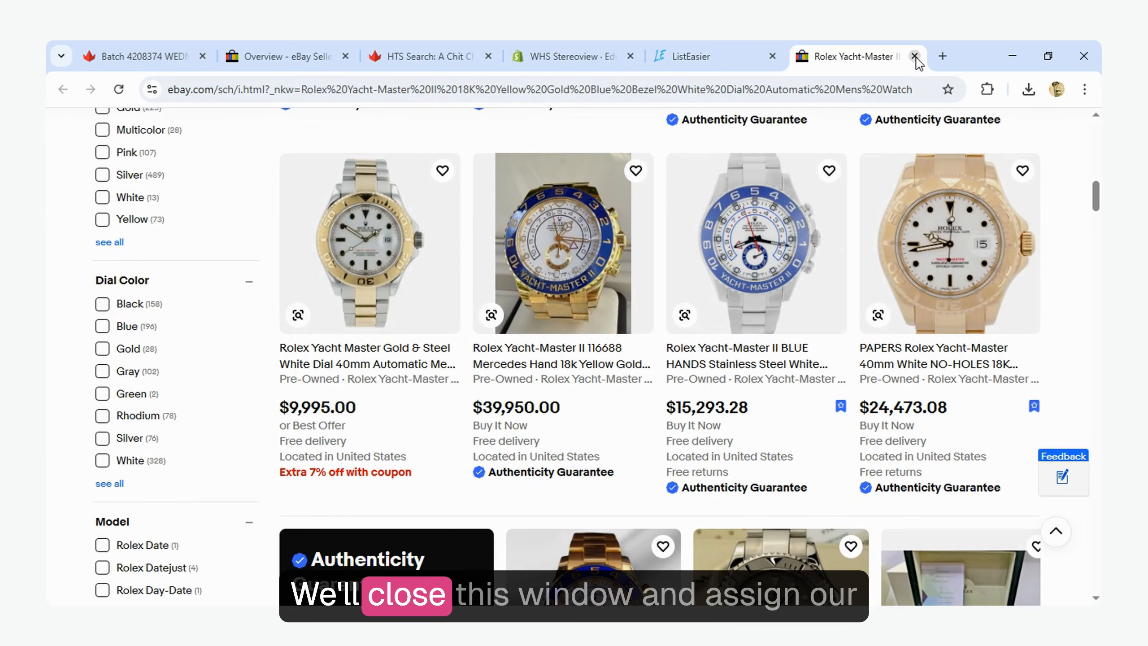
click(719, 47)
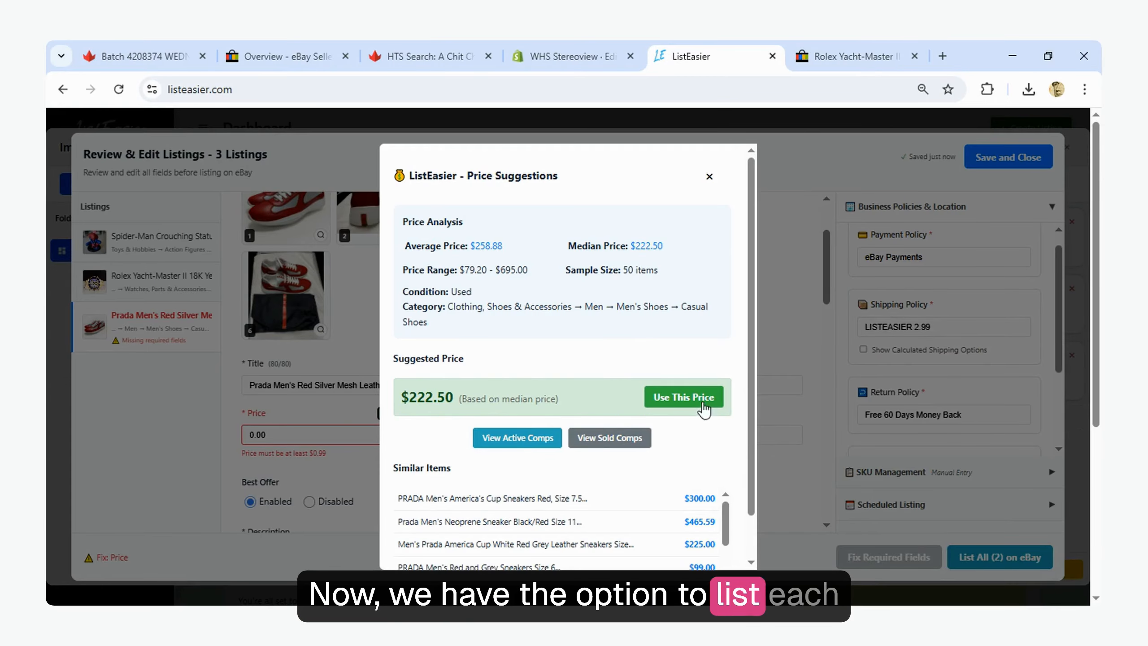
Use the suggested price of $222.50 for the Prada shoes listing and list all three items on eBay.
click(684, 396)
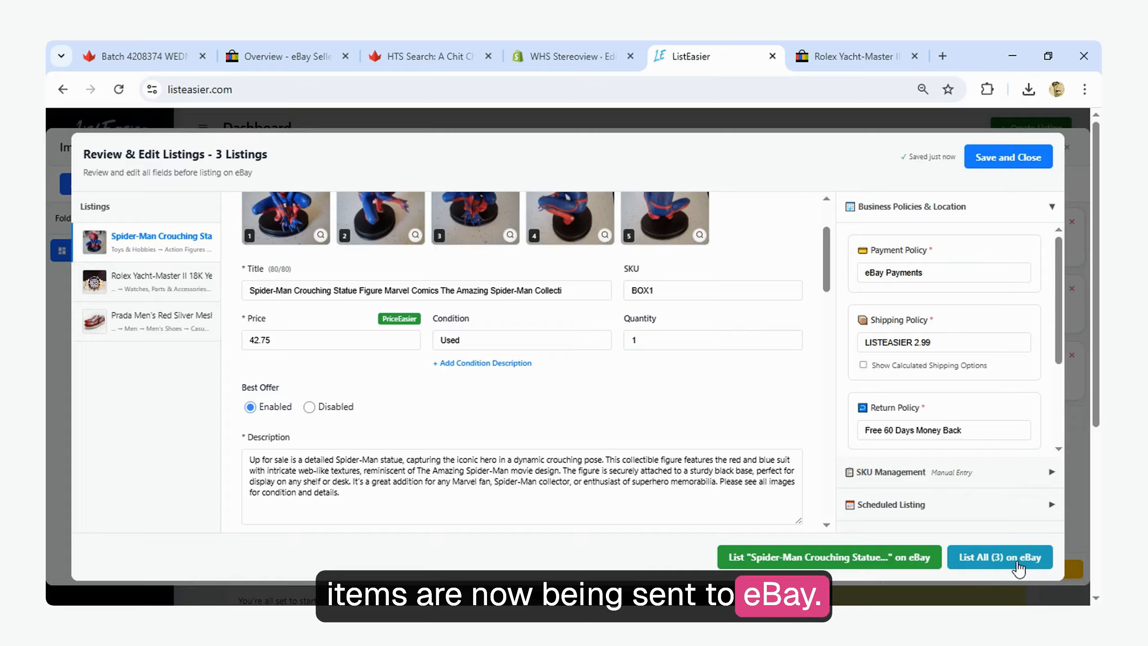
click(1018, 564)
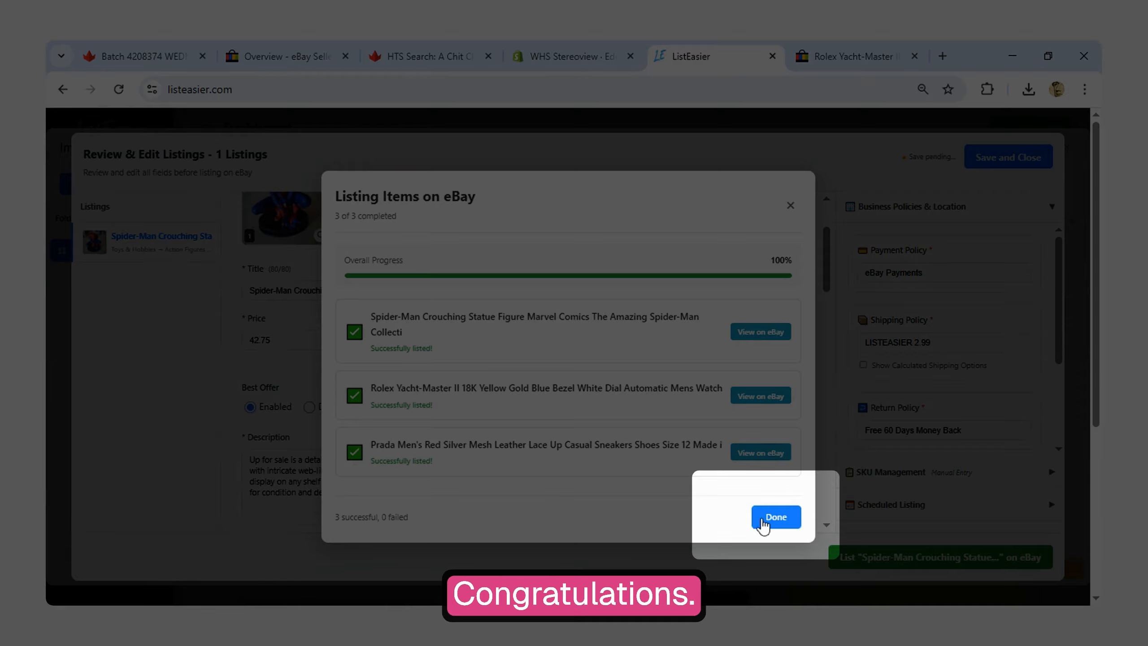
click(776, 517)
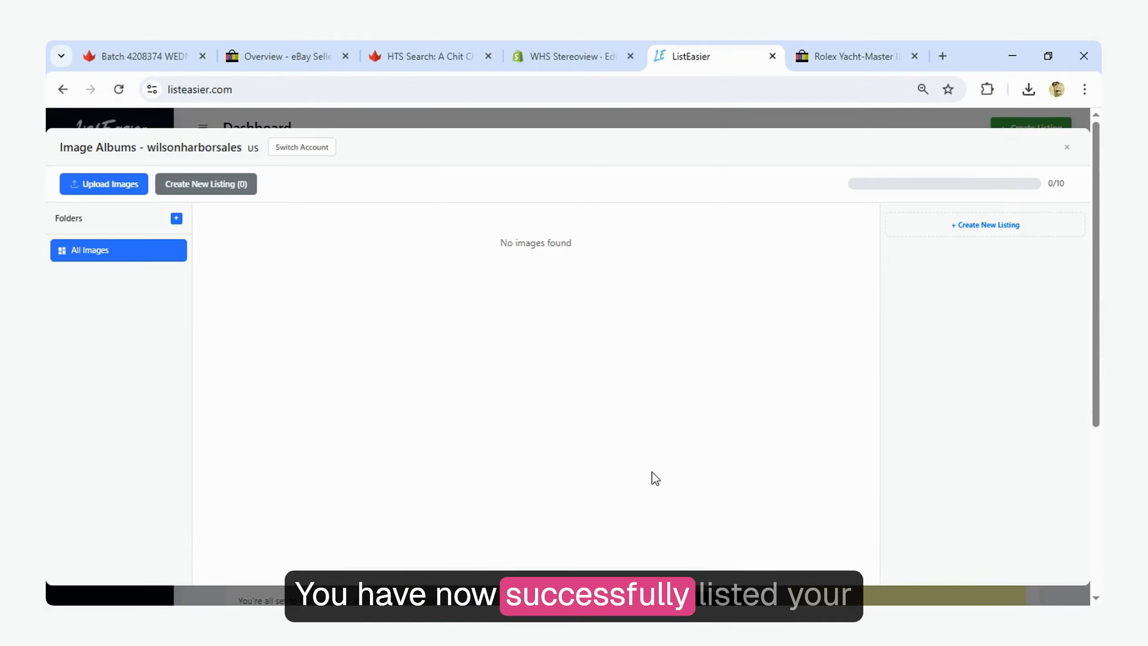